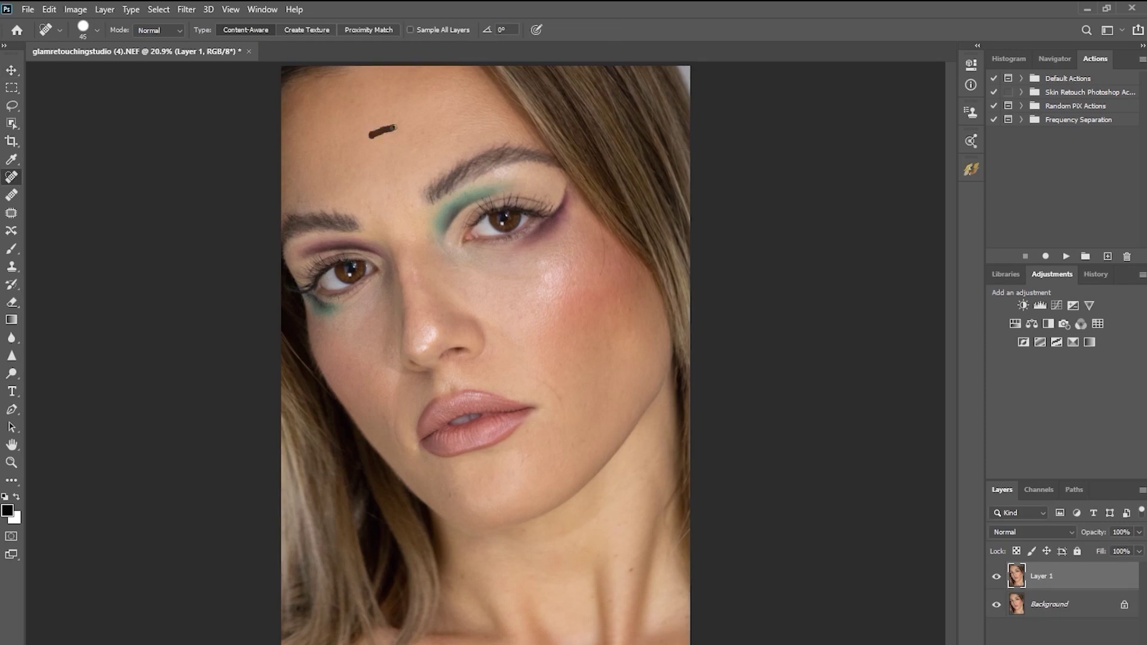
pyautogui.hotkey('ctrl', 'j')
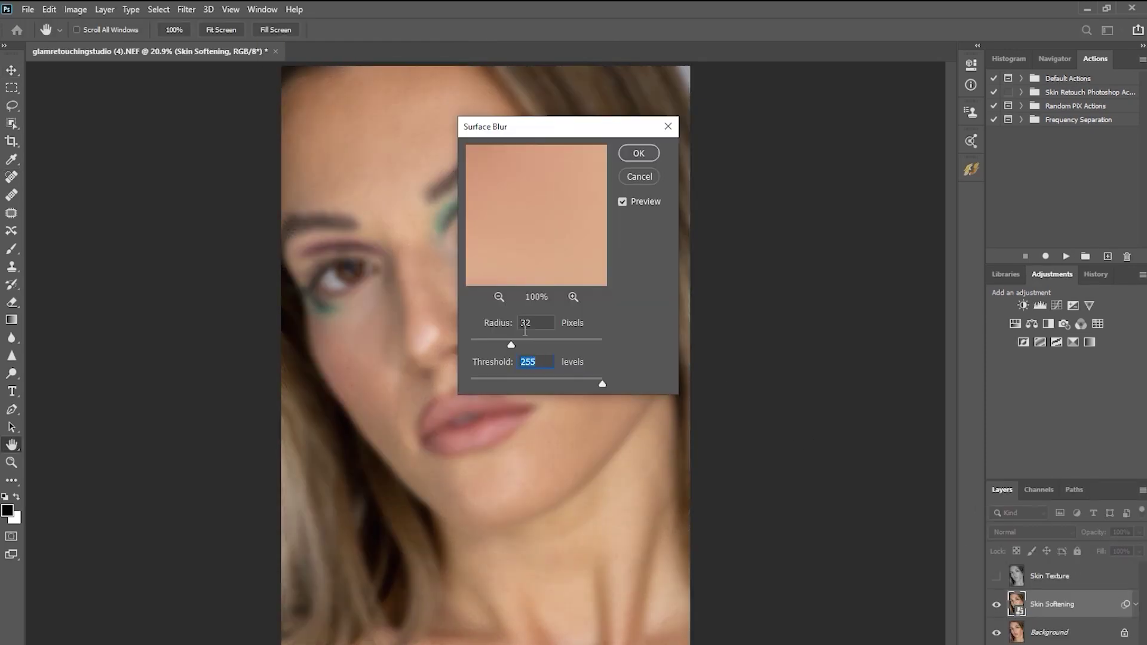
# Step: Apply Surface Blur radius 51 to Skin Softening and Overlay High Pass to Skin Texture
pyautogui.moveTo(640, 445); pyautogui.dragTo(697, 446)
pyautogui.click(665, 478)
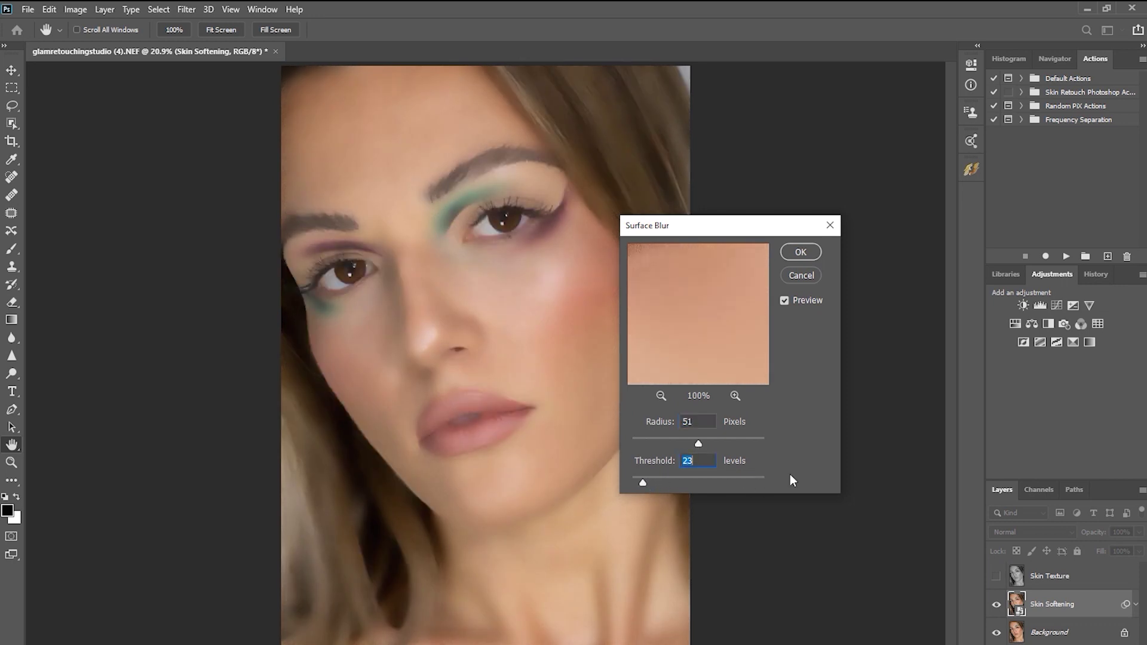
pyautogui.press('Return')
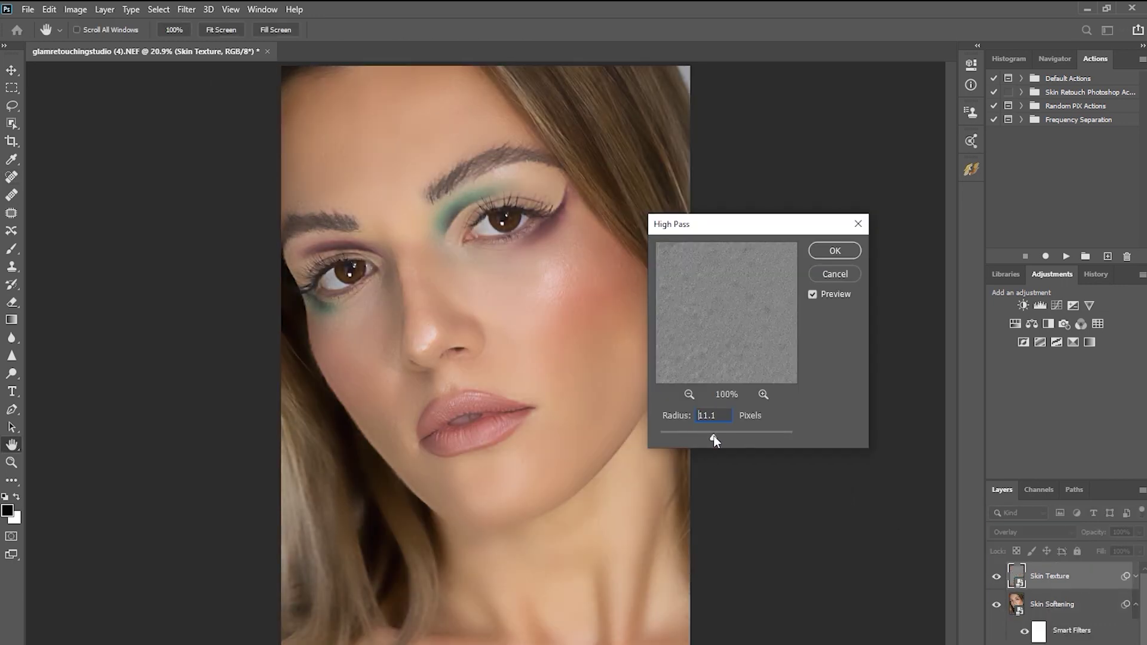
pyautogui.click(836, 245)
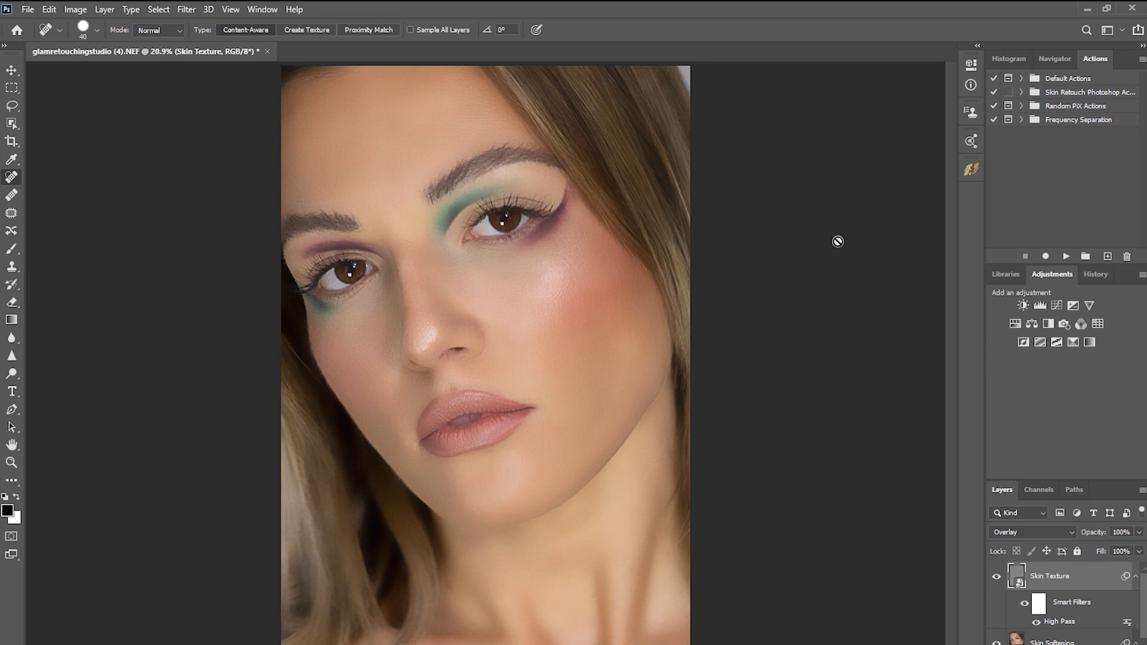
pyautogui.click(1135, 576)
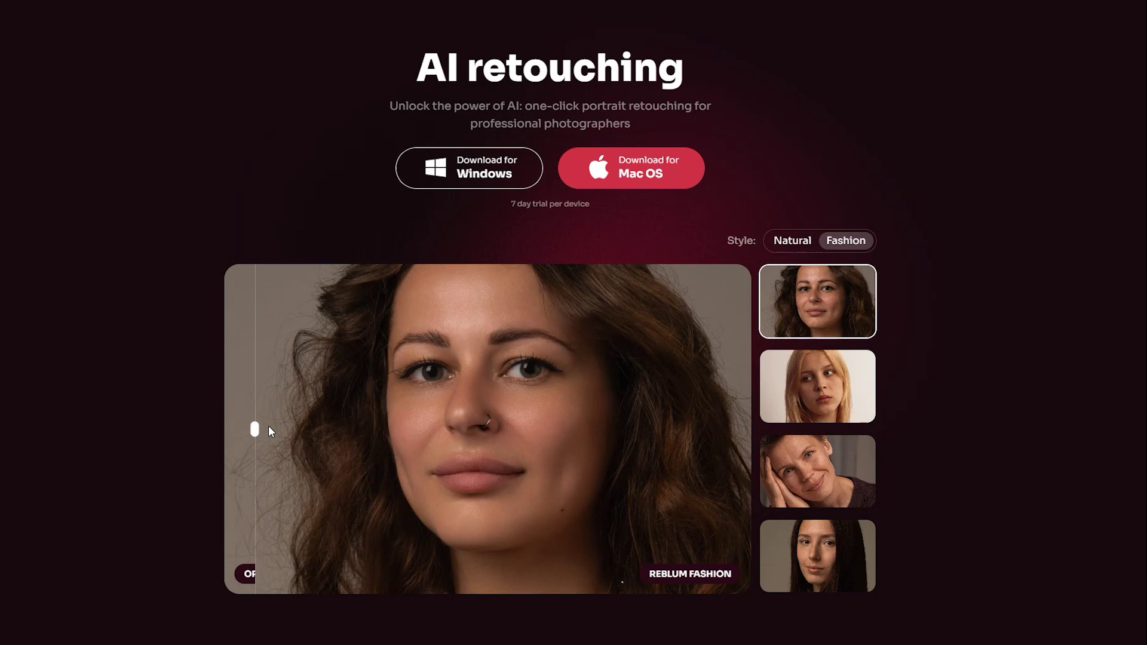
# Step: View the Natural-style sample portraits, then scroll the Reblum features down to Feature-packed magic
pyautogui.doubleClick(782, 242)
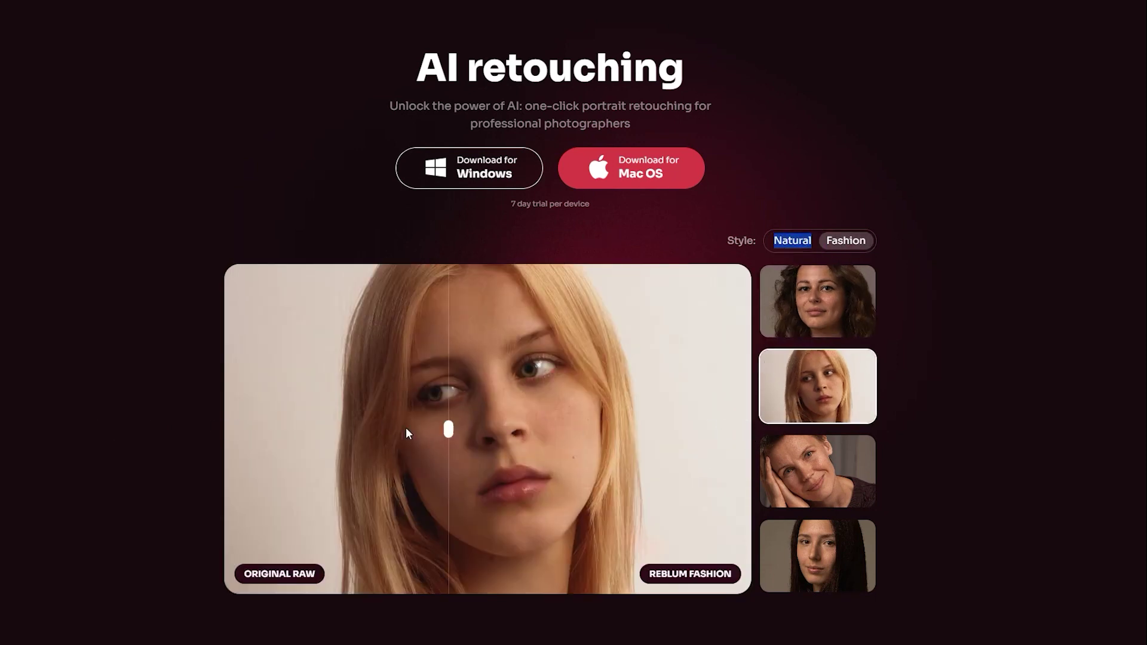
pyautogui.click(766, 451)
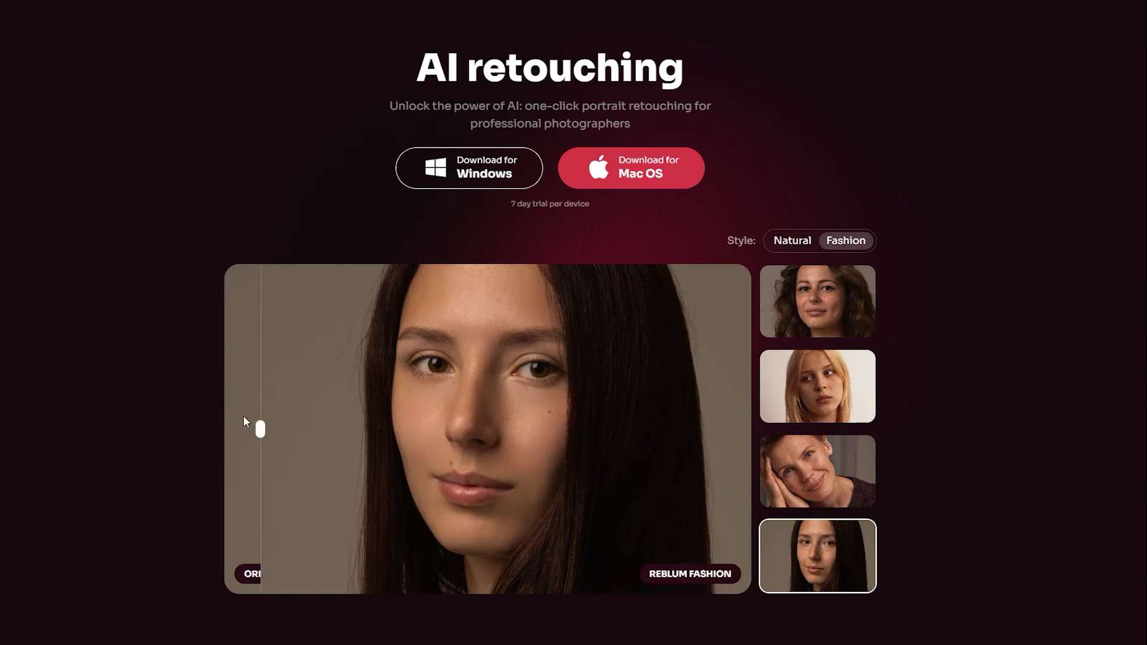
pyautogui.scroll(-2, 141, 399)
pyautogui.scroll(-6, 141, 398)
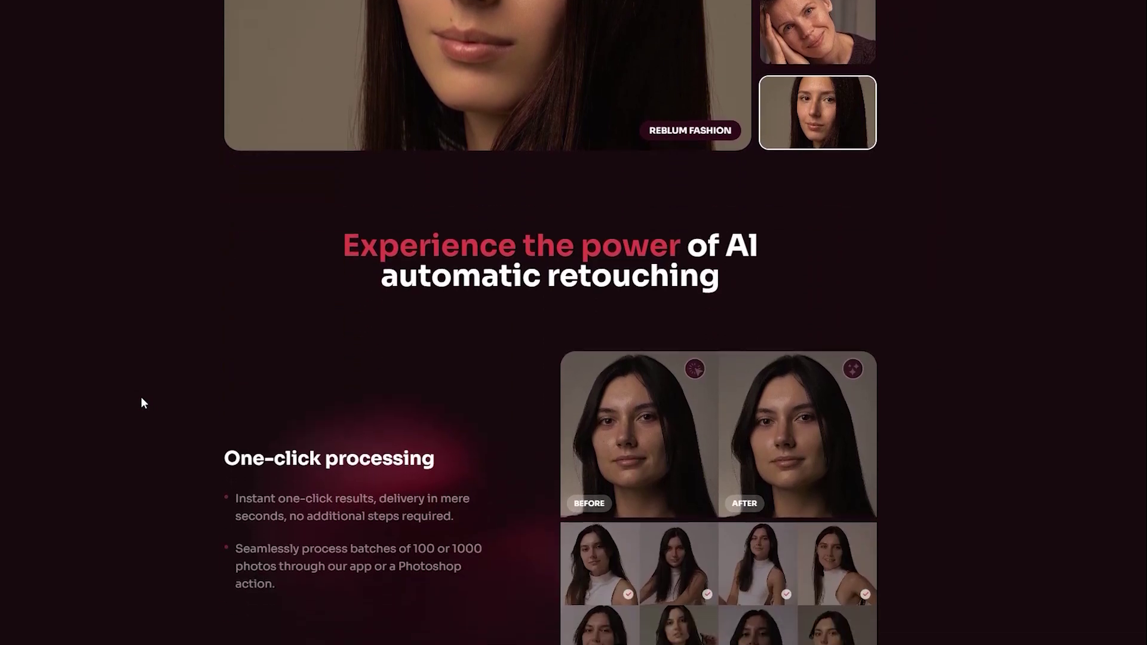
pyautogui.scroll(-1, 138, 402)
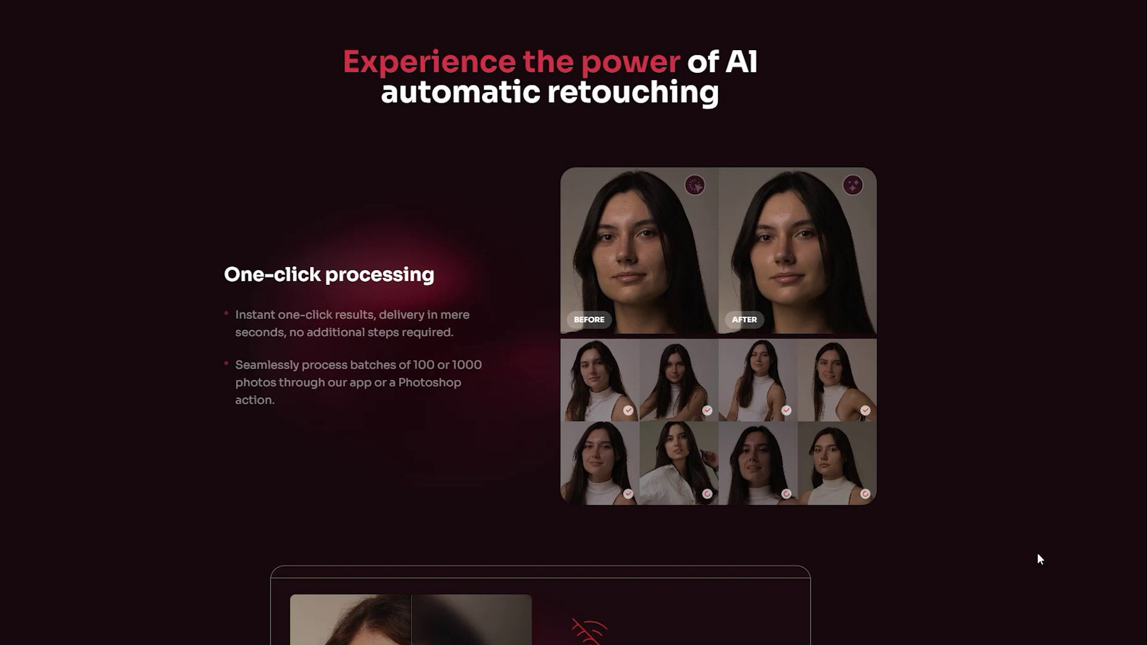
pyautogui.scroll(-4, 1037, 559)
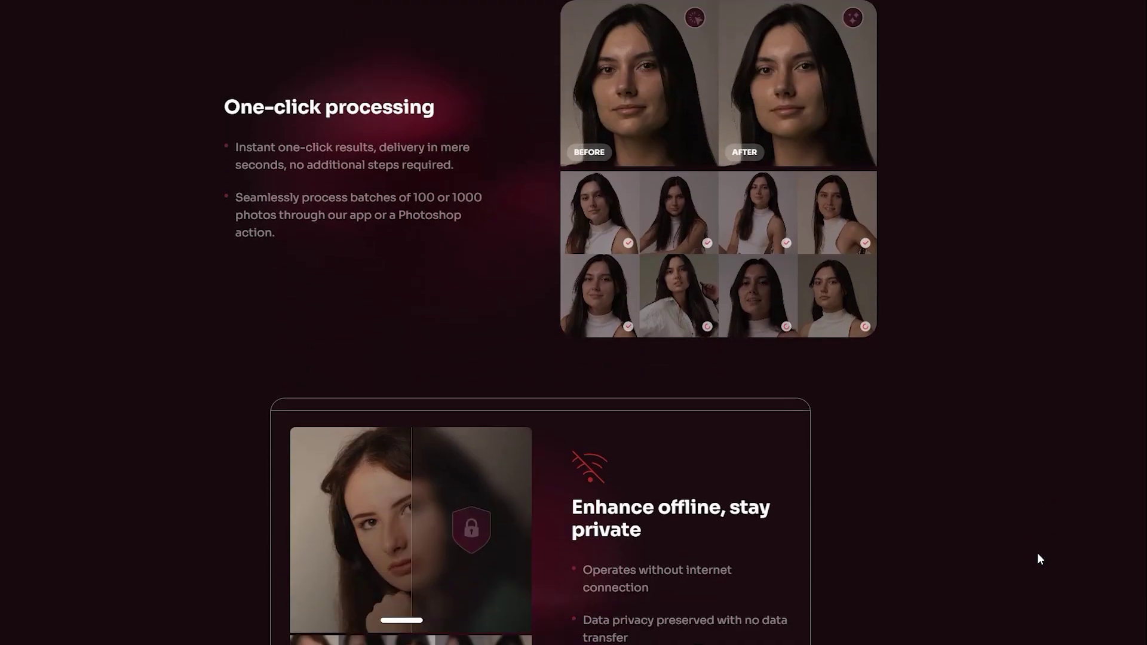
pyautogui.scroll(-1, 1037, 555)
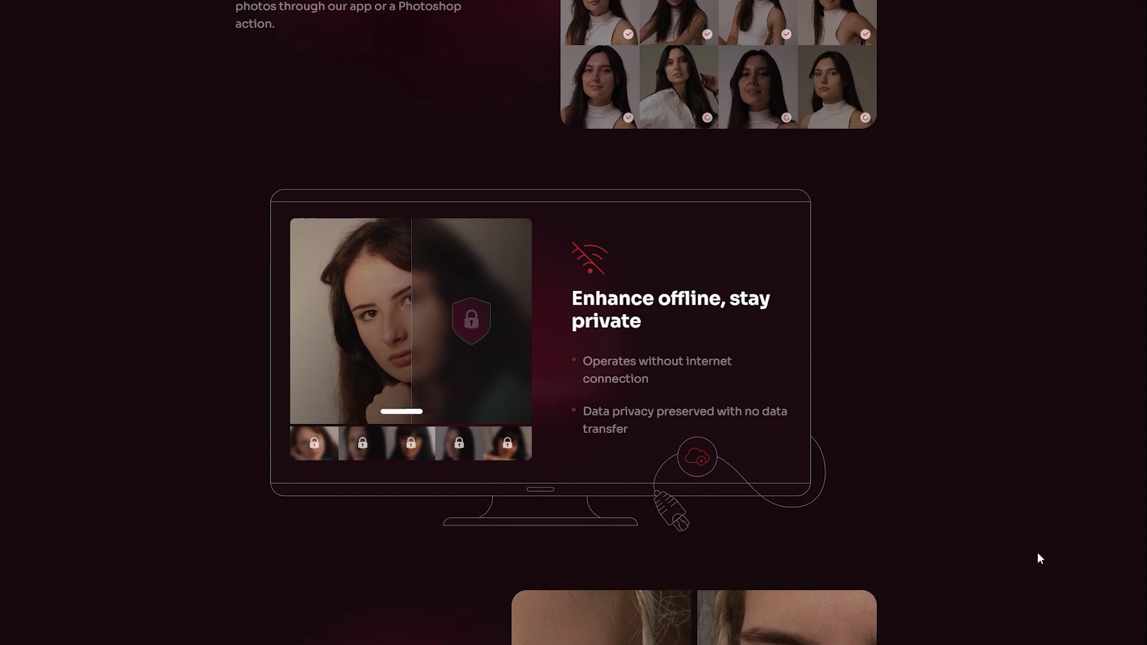
pyautogui.scroll(-5, 1037, 553)
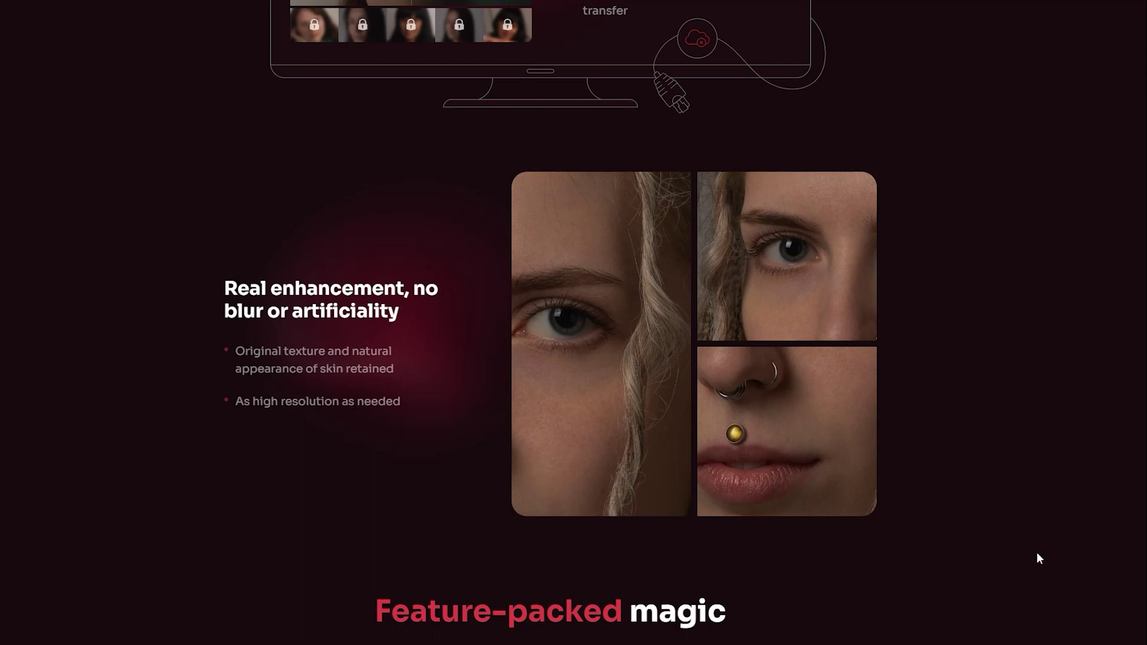
pyautogui.scroll(-5, 1037, 553)
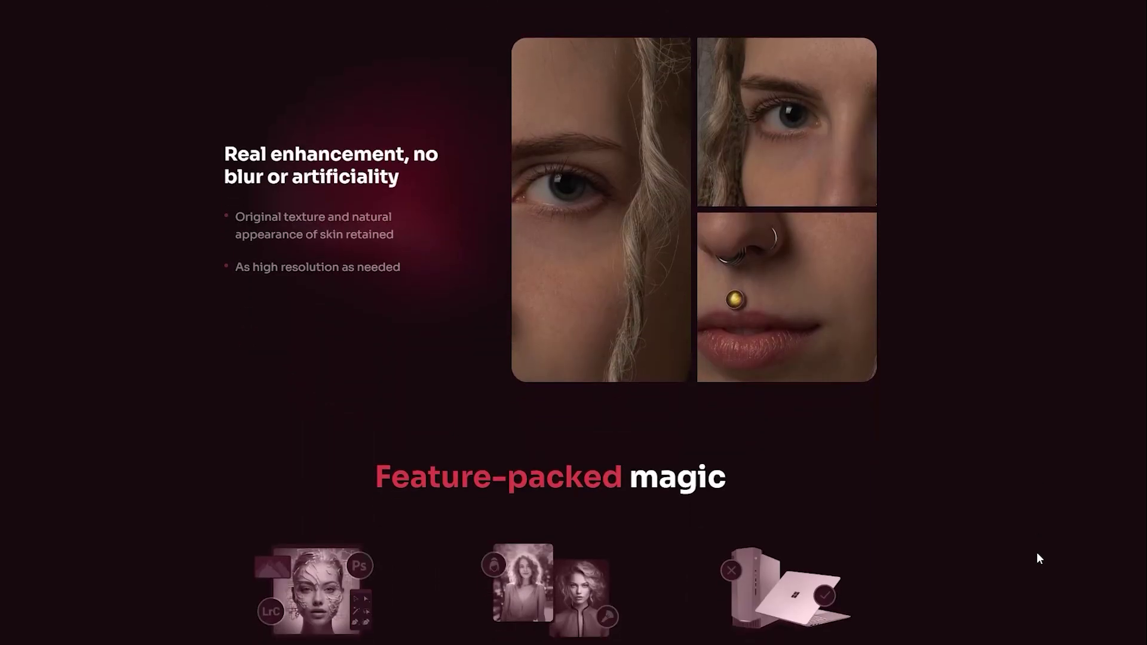
pyautogui.scroll(-1, 1037, 558)
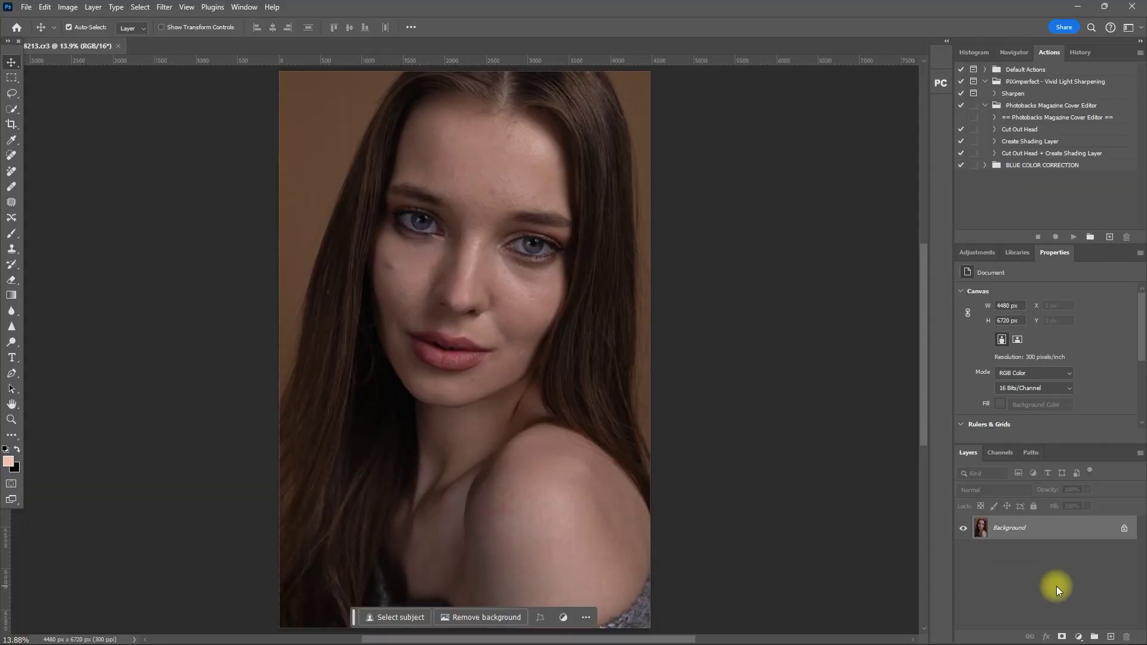
# Step: Duplicate the Background to Layer 1 and run Filter > Reblum > Reblum Retouch on it
pyautogui.hotkey('ctrl', 'j')
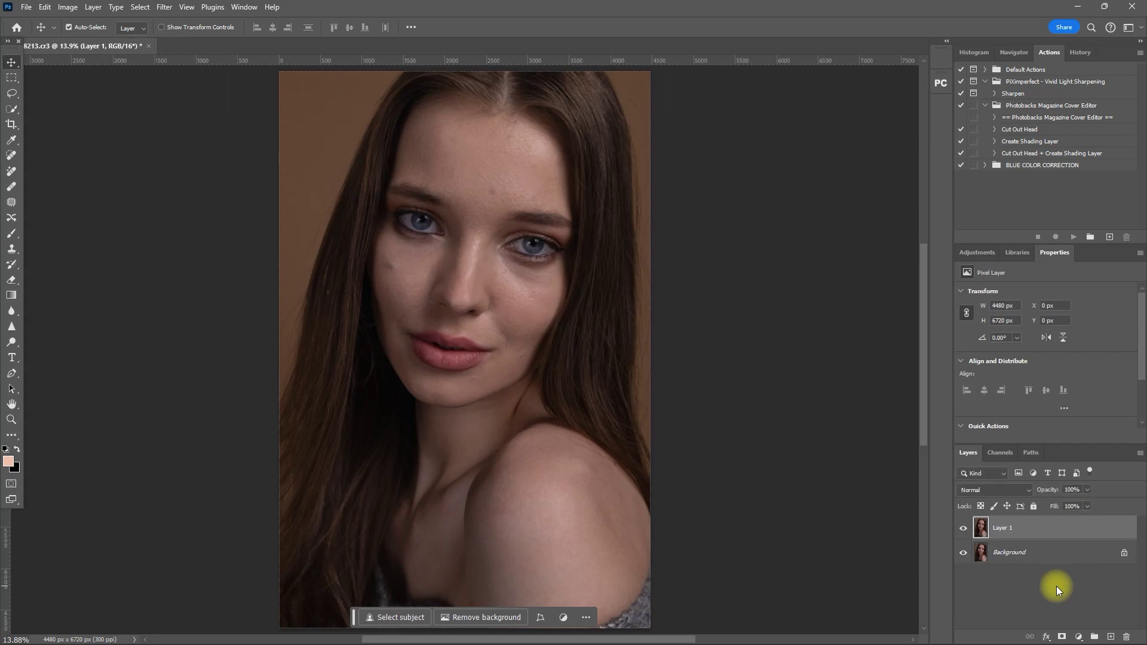
pyautogui.click(165, 7)
pyautogui.moveTo(230, 298)
pyautogui.click(365, 297)
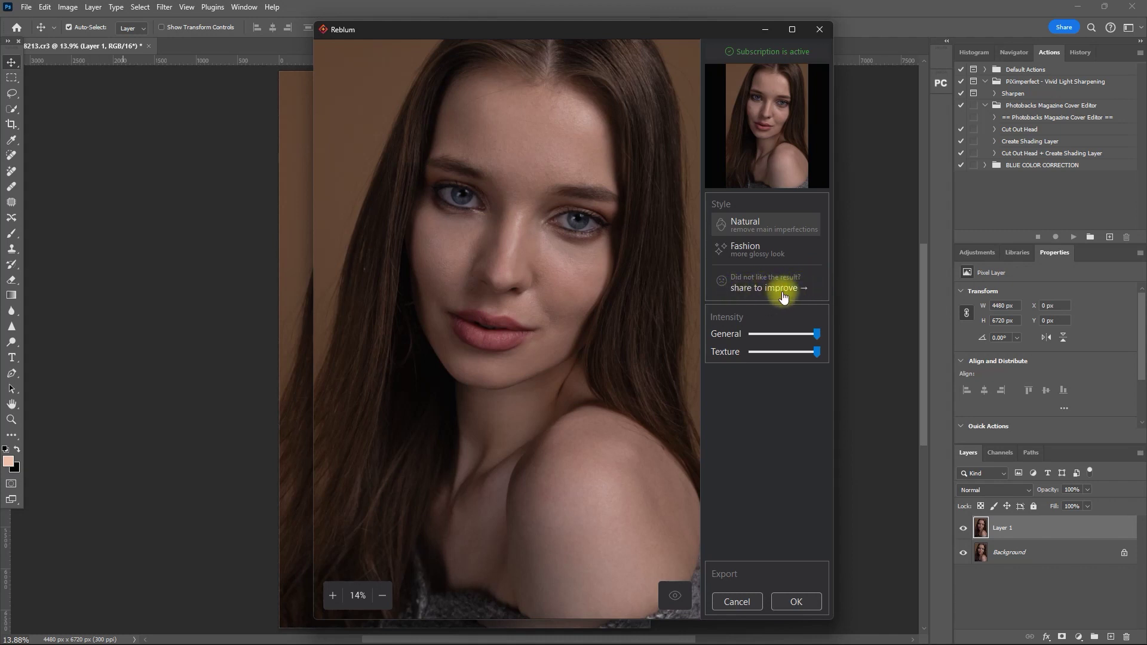
# Step: Test the General and Texture sliders, keep both at maximum, and choose the Fashion style
pyautogui.moveTo(808, 336)
pyautogui.mouseDown()
pyautogui.moveTo(736, 336)
pyautogui.moveTo(823, 339)
pyautogui.moveTo(732, 341)
pyautogui.moveTo(818, 351)
pyautogui.mouseUp()
pyautogui.moveTo(710, 352); pyautogui.dragTo(829, 369)
pyautogui.click(799, 252)
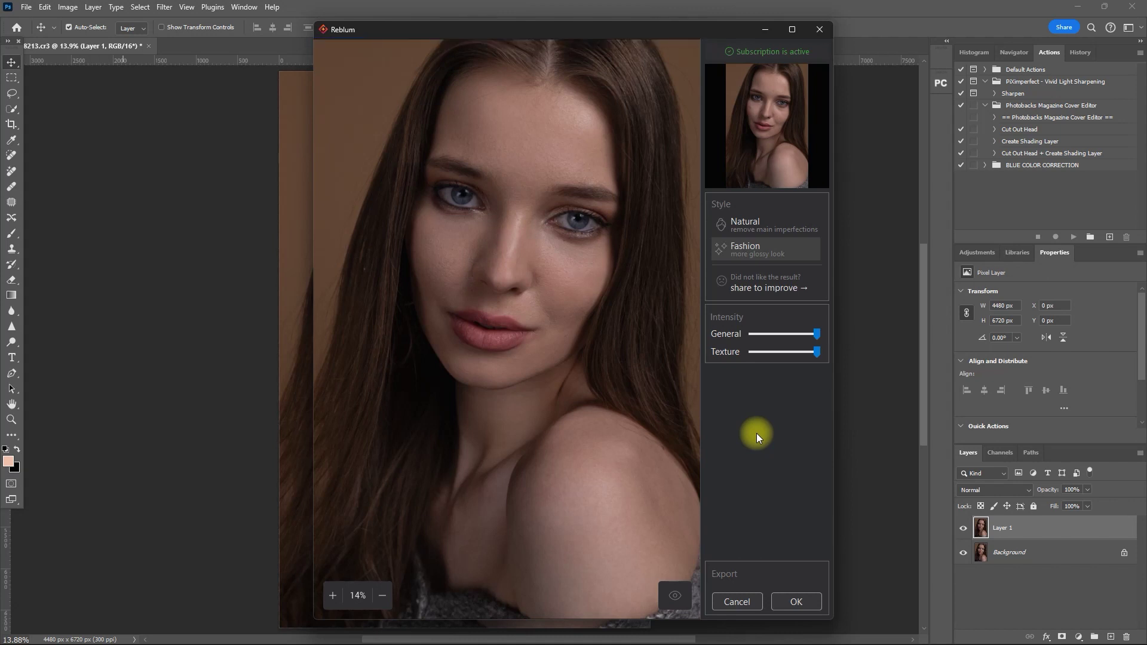
# Step: Toggle between the original and Fashion-retouched preview to compare the cheek blemish
pyautogui.click(675, 595)
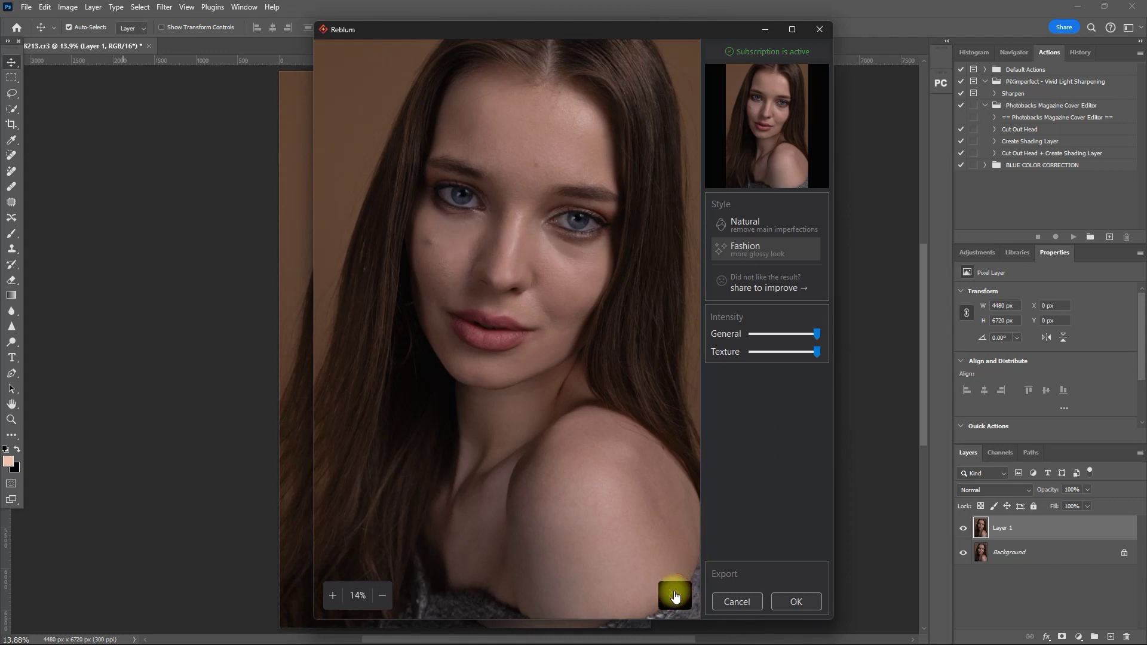
pyautogui.click(675, 596)
pyautogui.click(675, 595)
pyautogui.click(675, 596)
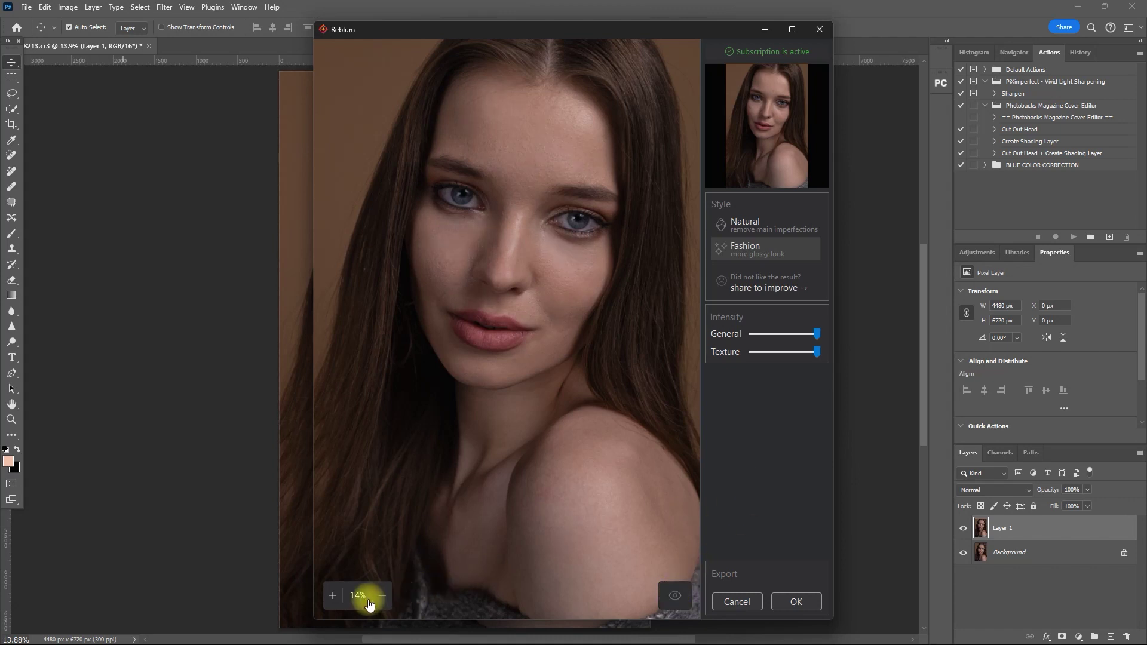
# Step: Zoom into the face, compare the skin up close, and apply the retouch with OK
pyautogui.click(331, 595)
pyautogui.click(332, 596)
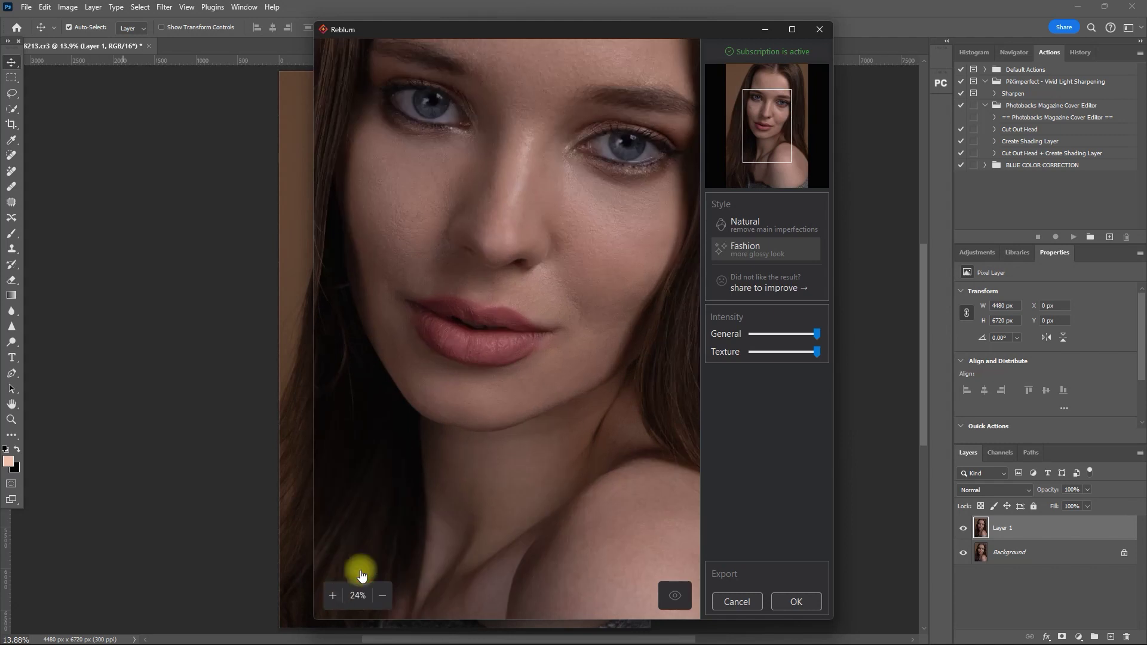
pyautogui.click(332, 595)
pyautogui.scroll(3, 511, 545)
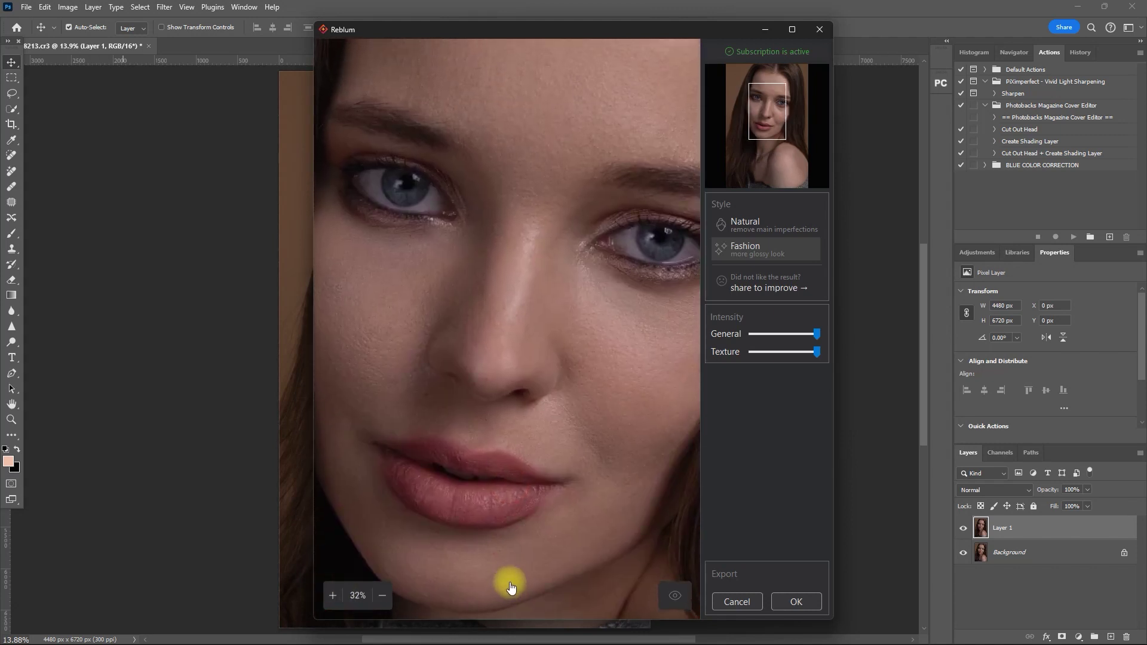
pyautogui.click(675, 596)
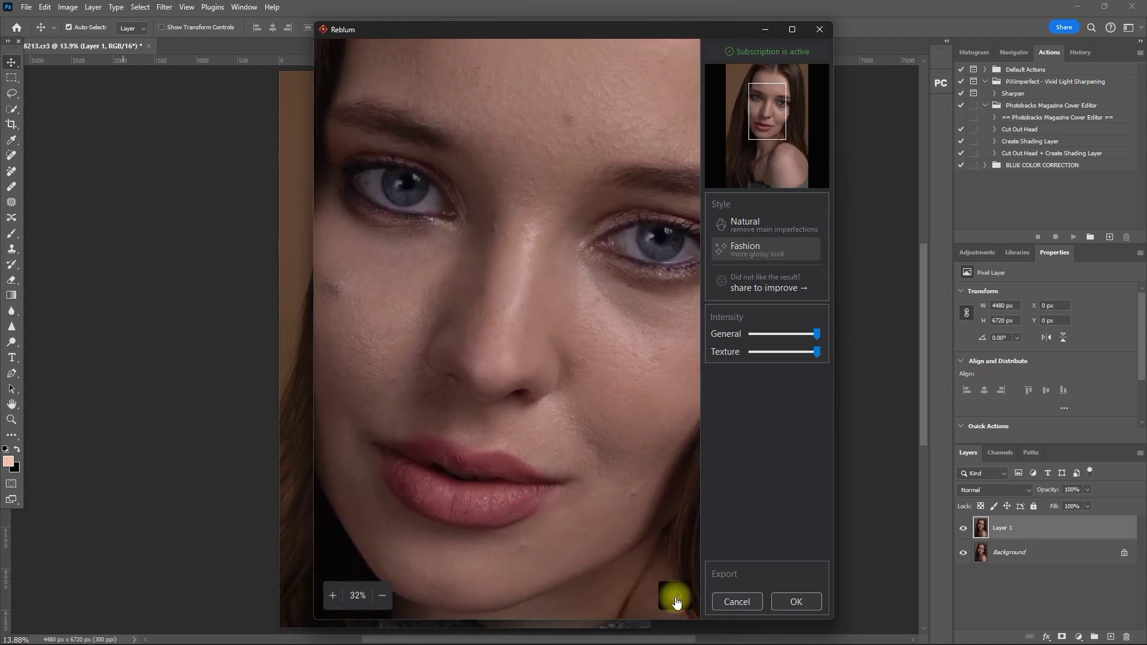
pyautogui.click(675, 597)
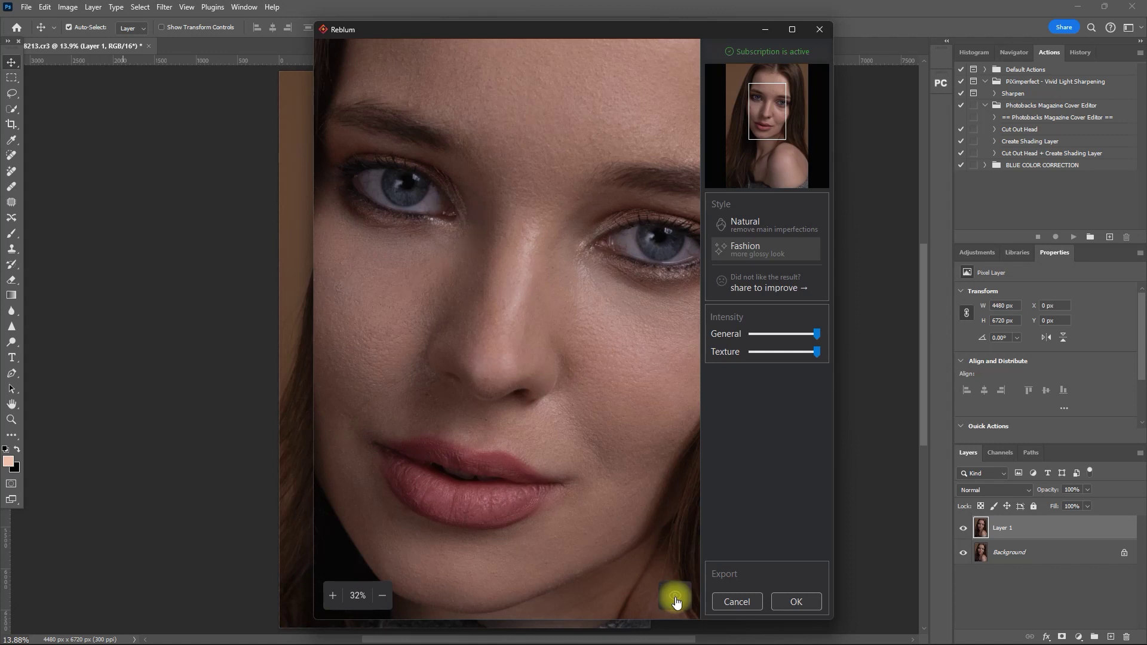
pyautogui.click(676, 599)
pyautogui.click(676, 601)
pyautogui.click(676, 601)
pyautogui.click(676, 600)
pyautogui.click(796, 600)
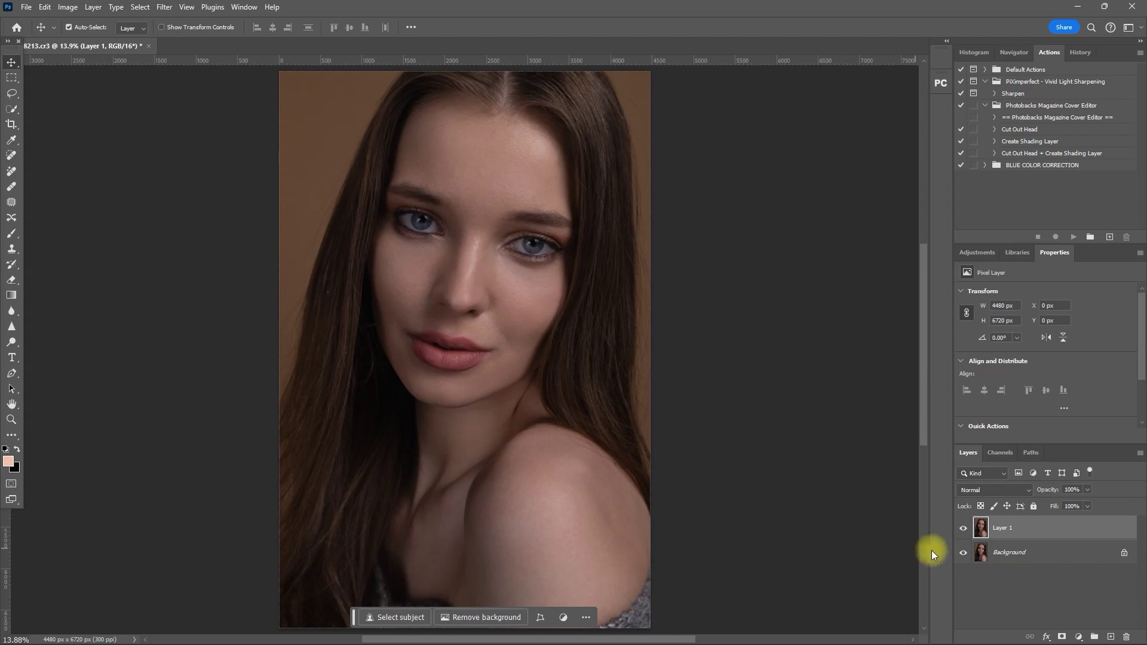
# Step: Toggle Layer 1's visibility to compare the retouch with the original portrait
pyautogui.click(963, 528)
pyautogui.click(964, 529)
pyautogui.click(964, 530)
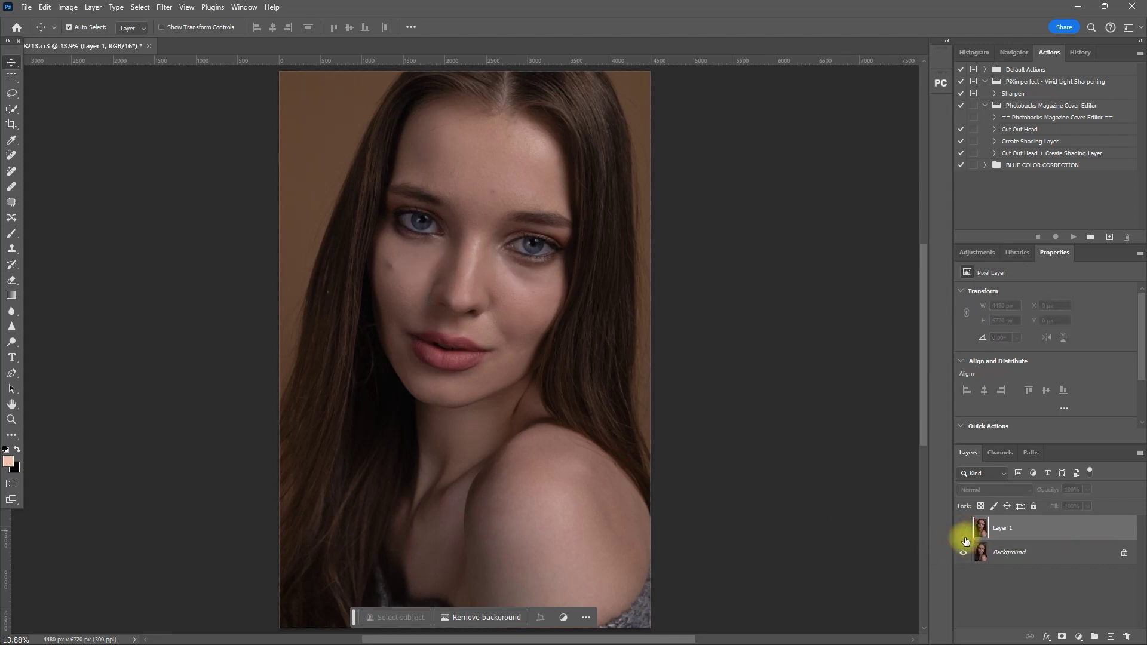
pyautogui.click(962, 529)
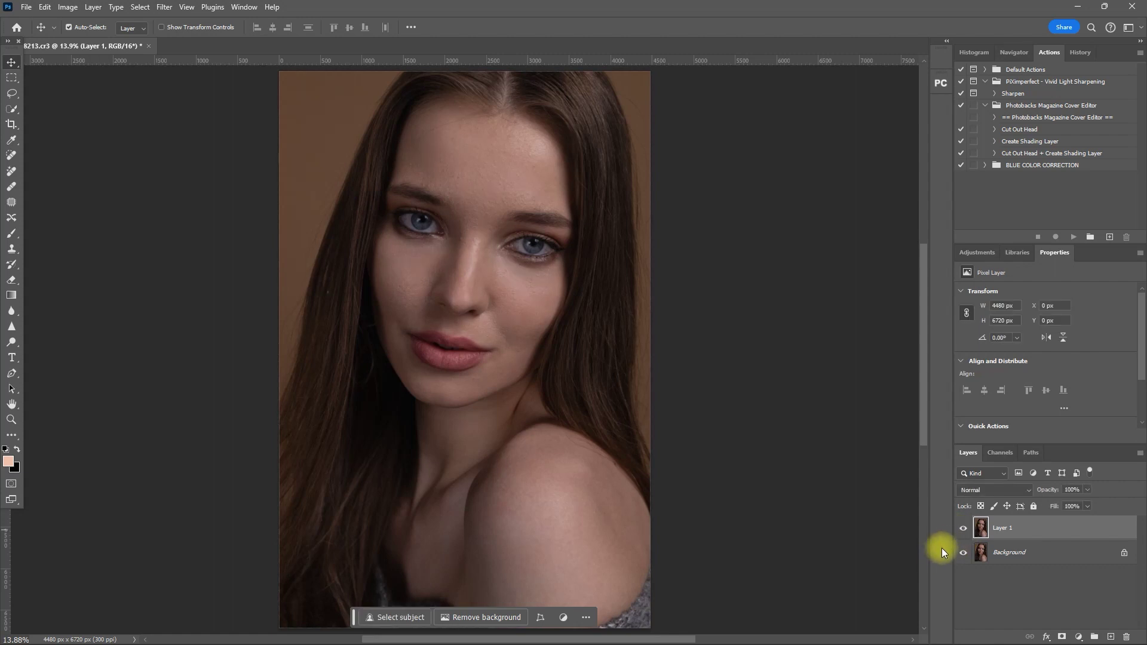
pyautogui.click(962, 530)
pyautogui.click(962, 530)
# Step: Zoom in on the face and toggle Layer 1 again to confirm the blemish is removed
pyautogui.scroll(3, 619, 415)
pyautogui.moveTo(618, 415); pyautogui.dragTo(588, 395)
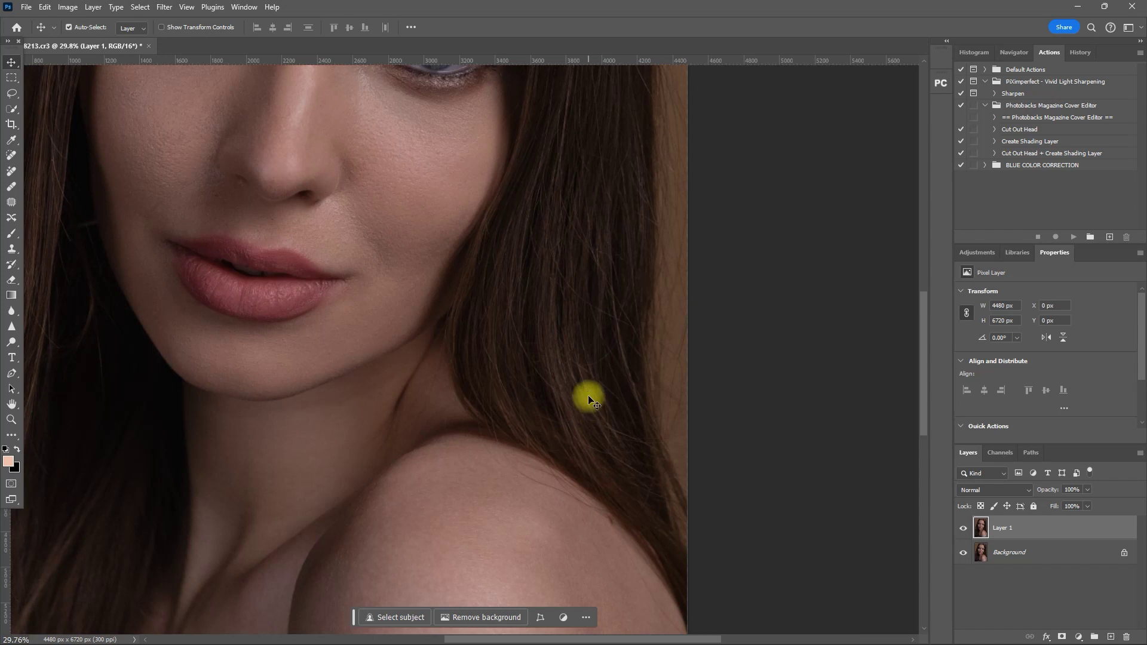
pyautogui.scroll(2, 769, 584)
pyautogui.moveTo(769, 584); pyautogui.dragTo(763, 615)
pyautogui.click(962, 529)
pyautogui.click(962, 529)
pyautogui.click(963, 529)
pyautogui.click(964, 531)
pyautogui.click(963, 529)
pyautogui.click(963, 529)
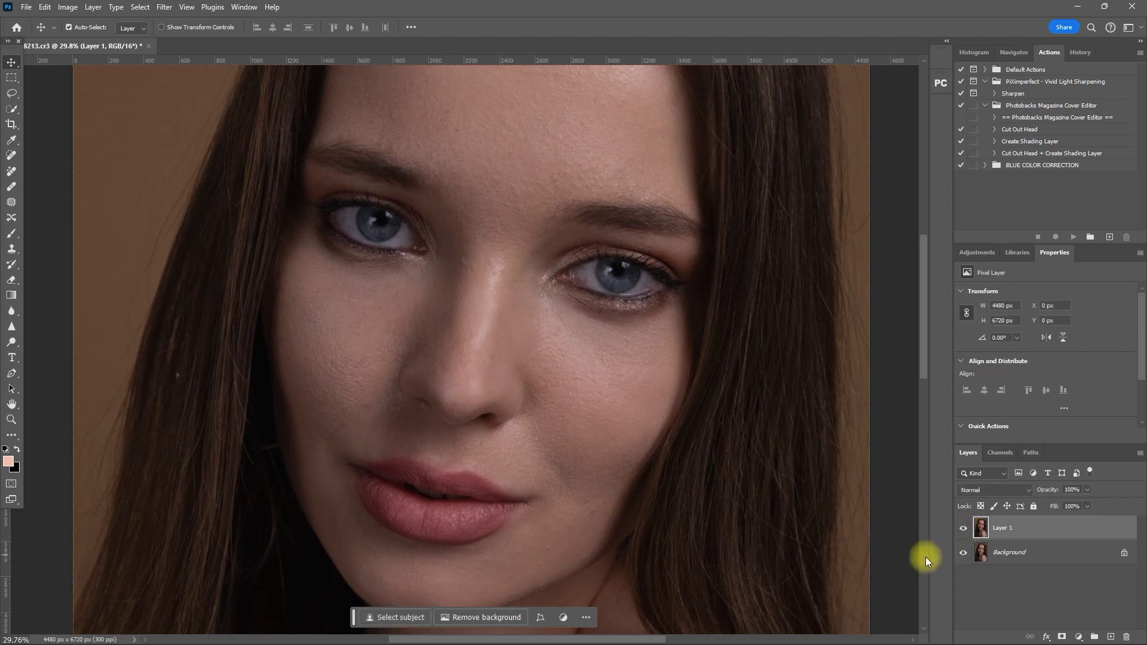
# Step: Fit the curly-haired portrait on screen, duplicate it to Layer 1, and open Filter > Reblum
pyautogui.hotkey('ctrl', '0')
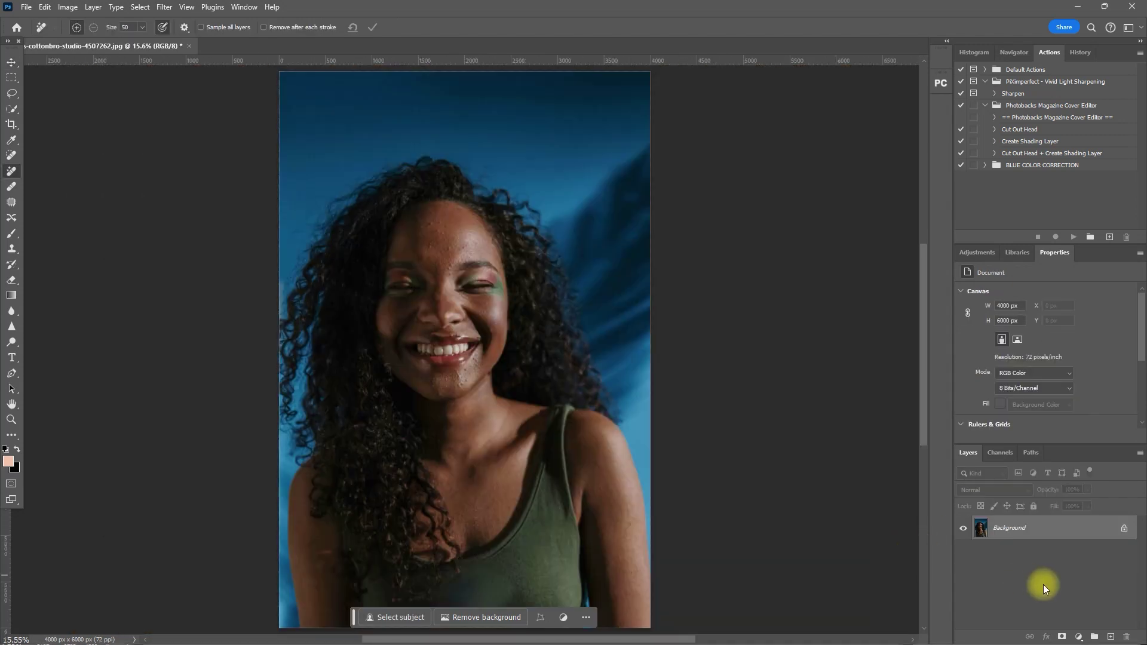
pyautogui.press('v')
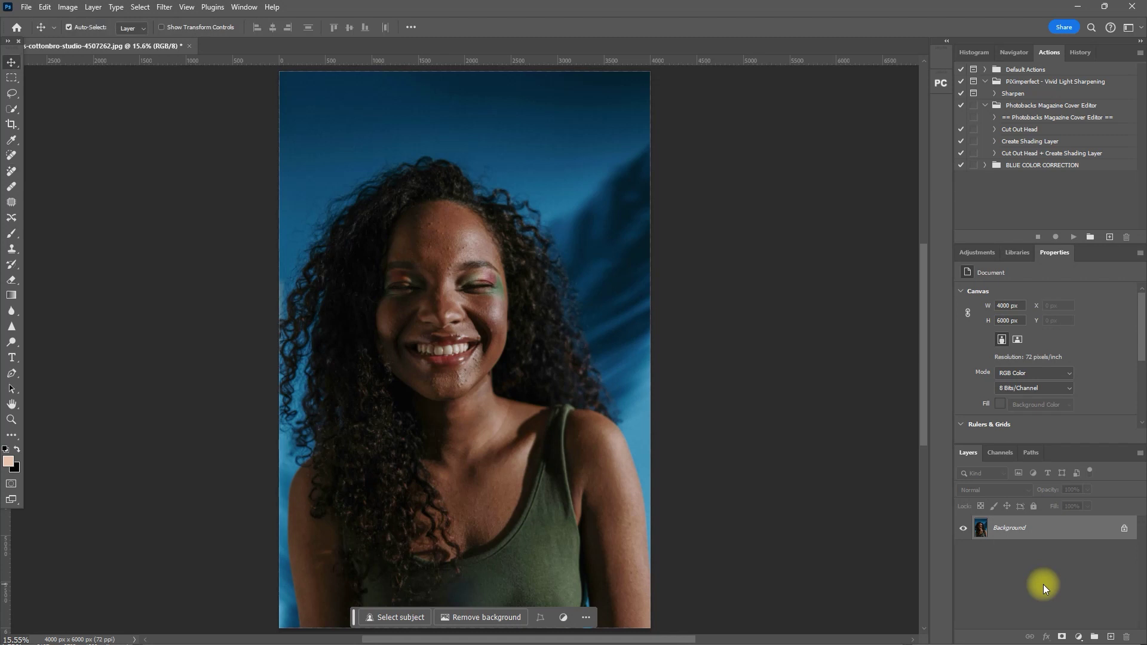
pyautogui.hotkey('ctrl', 'j')
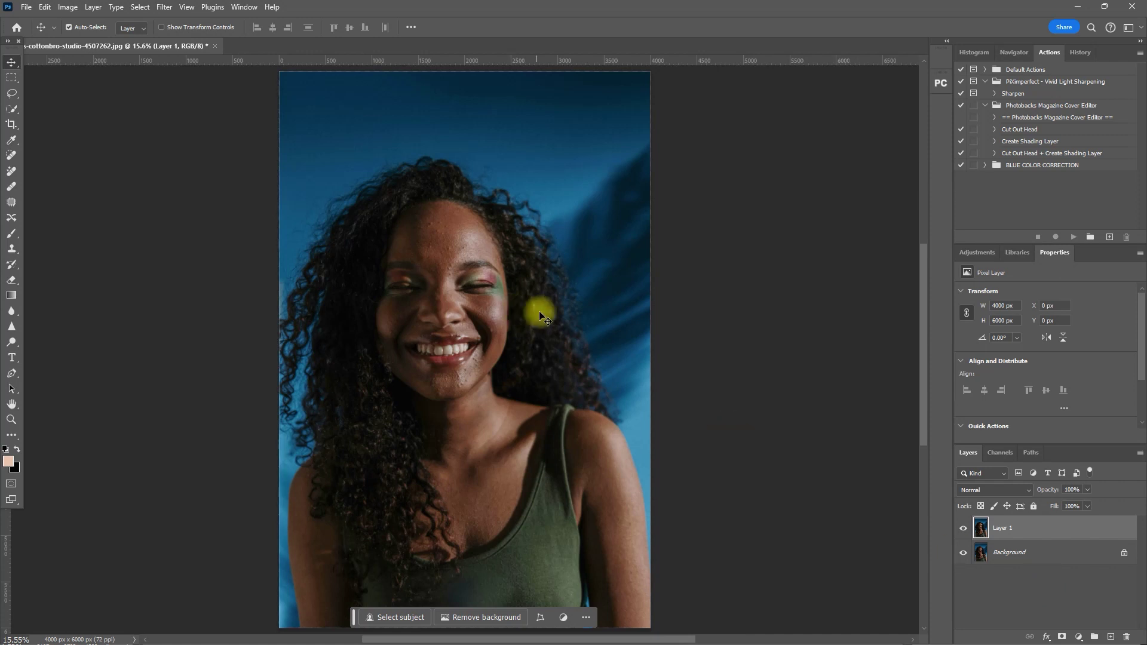
pyautogui.click(165, 8)
pyautogui.moveTo(235, 329)
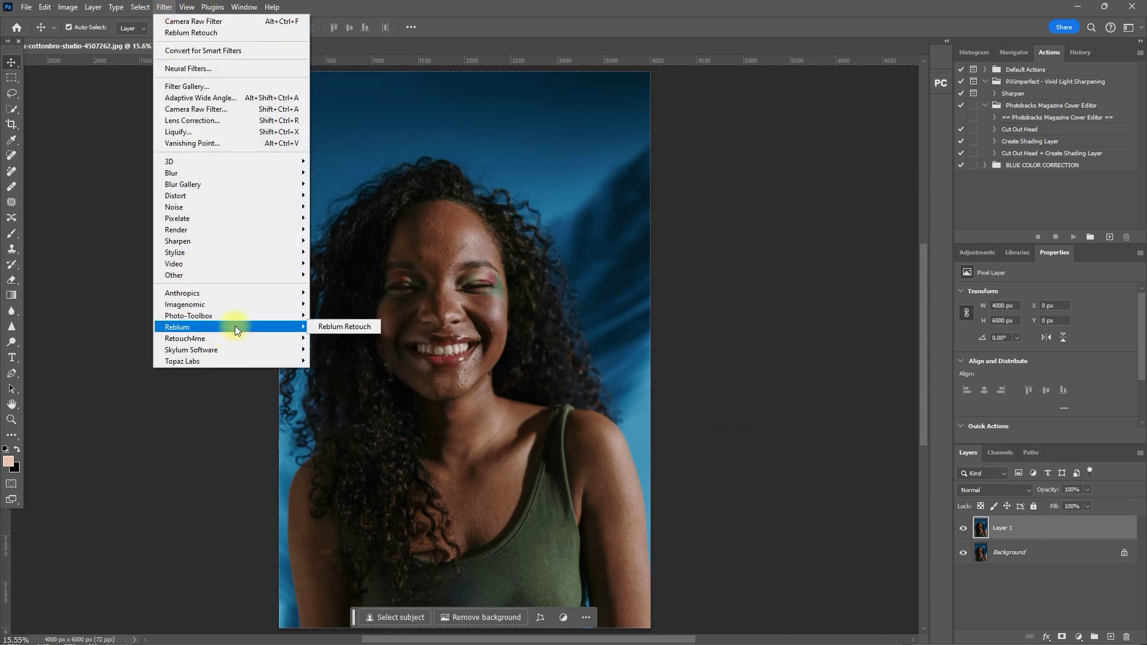
# Step: Launch Reblum Retouch maximized, zoom in, and compare the Natural retouch against the original
pyautogui.click(372, 327)
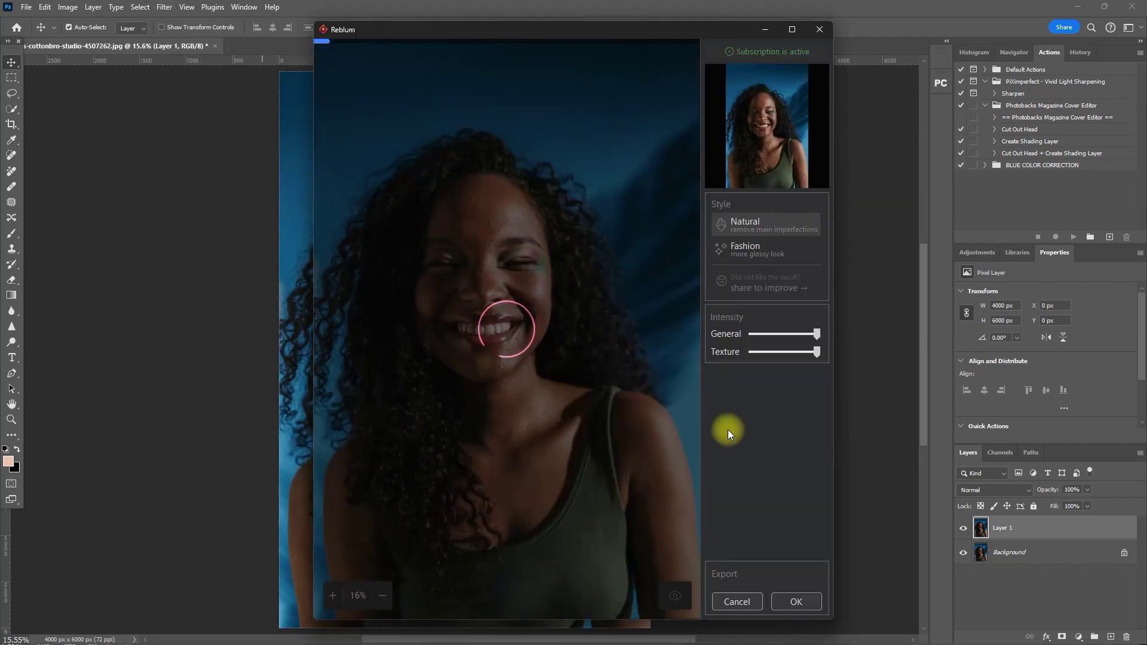
pyautogui.click(792, 30)
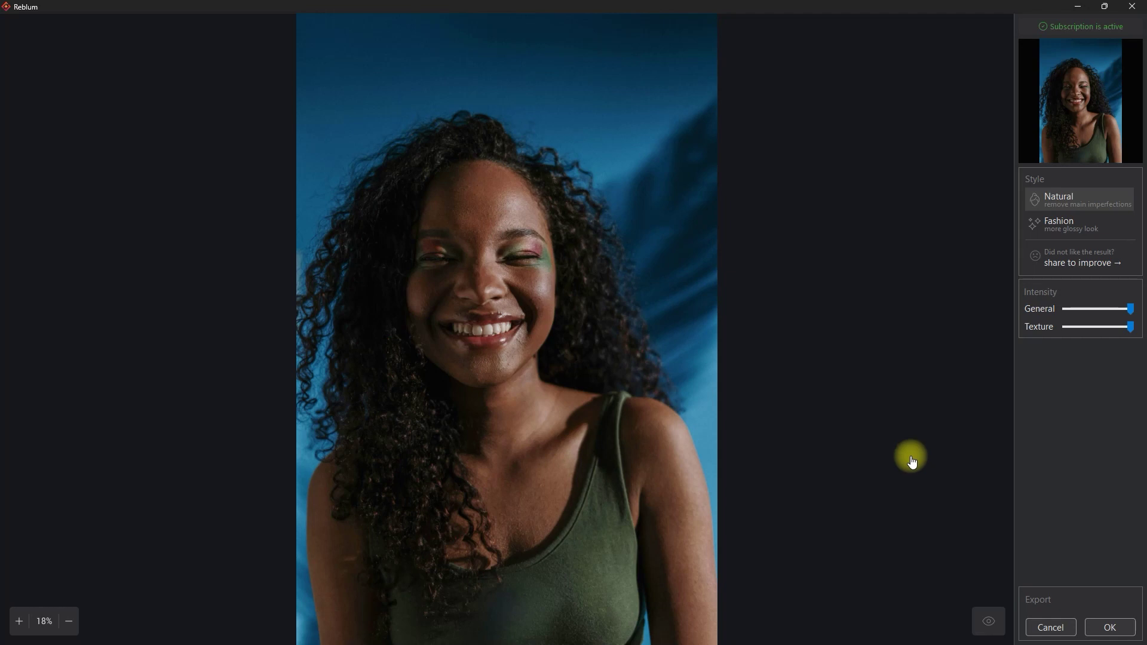
pyautogui.click(989, 623)
pyautogui.click(19, 624)
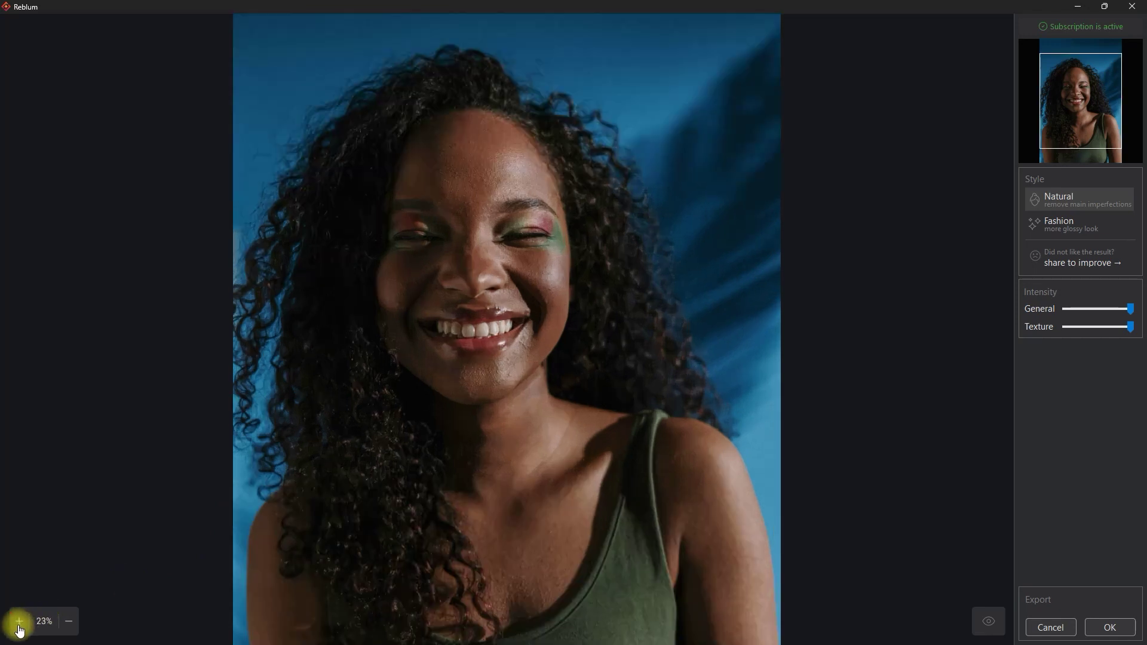
pyautogui.click(19, 627)
pyautogui.click(24, 623)
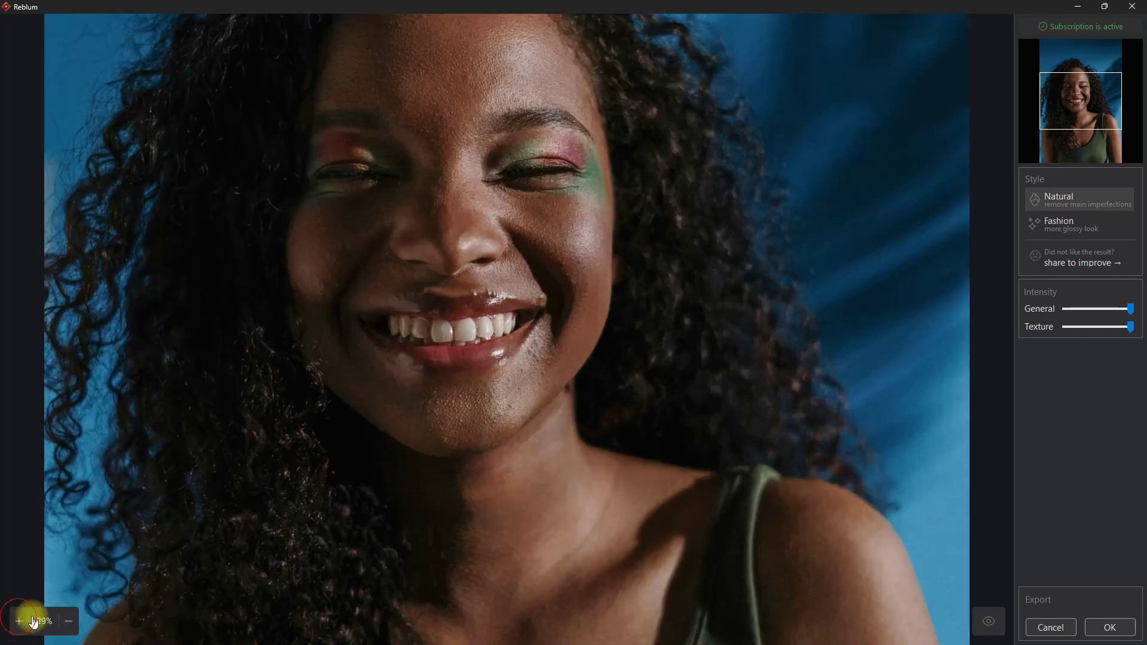
pyautogui.scroll(3, 555, 448)
pyautogui.click(992, 623)
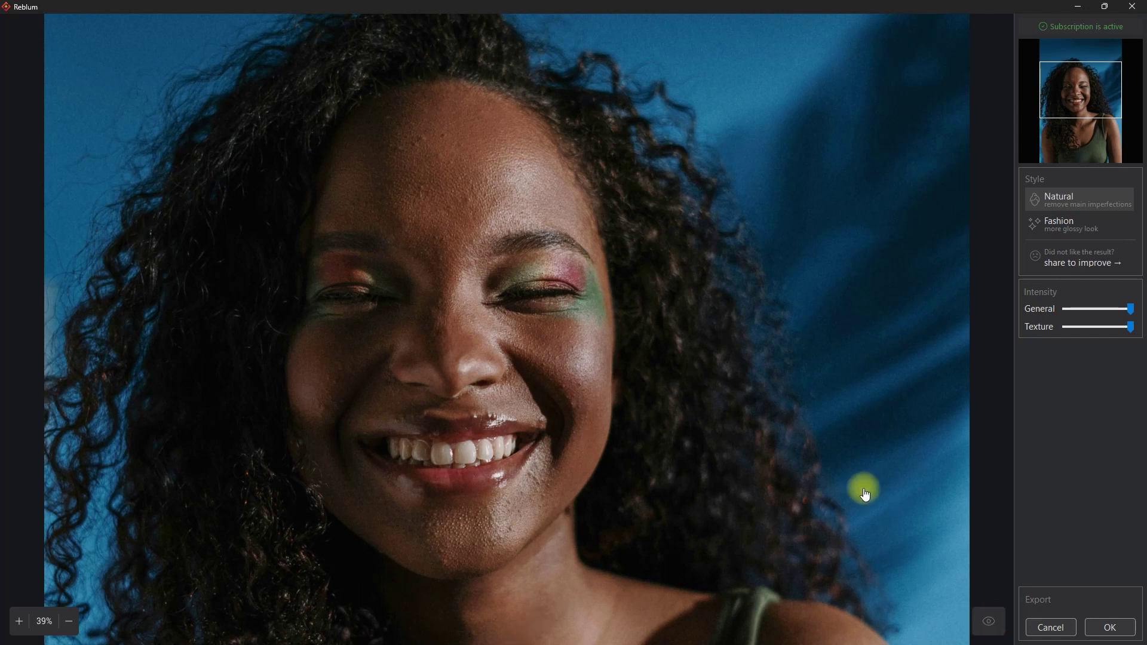
pyautogui.scroll(-4, 864, 493)
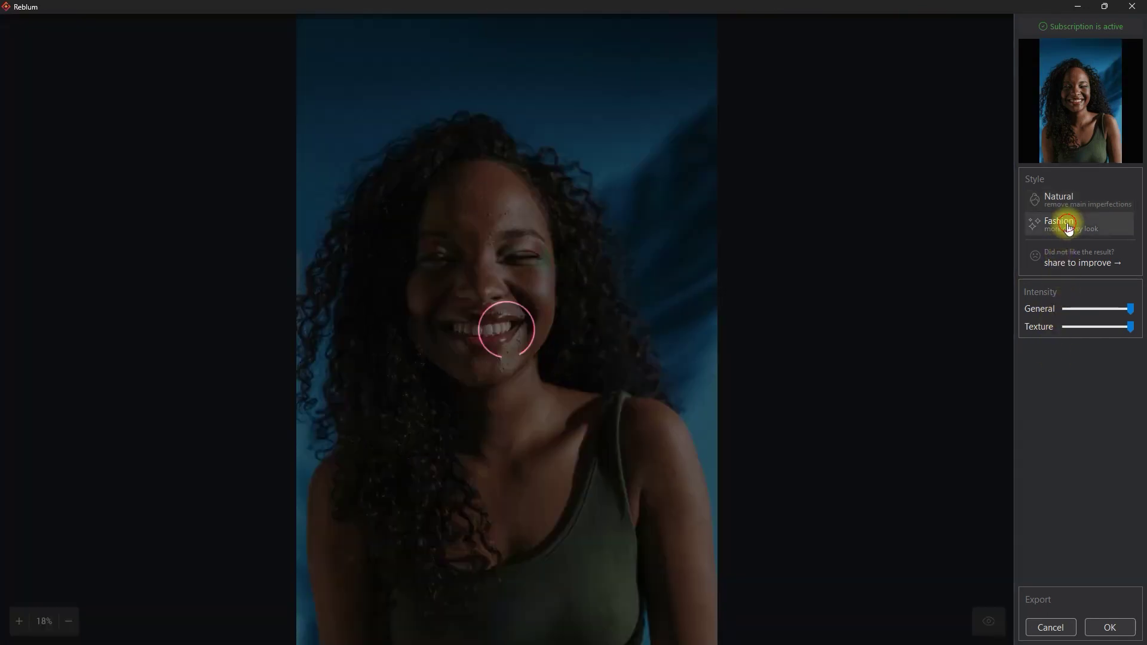
# Step: Switch the curly-haired portrait to Fashion style, zoom in, and compare the chin with the original
pyautogui.click(1058, 222)
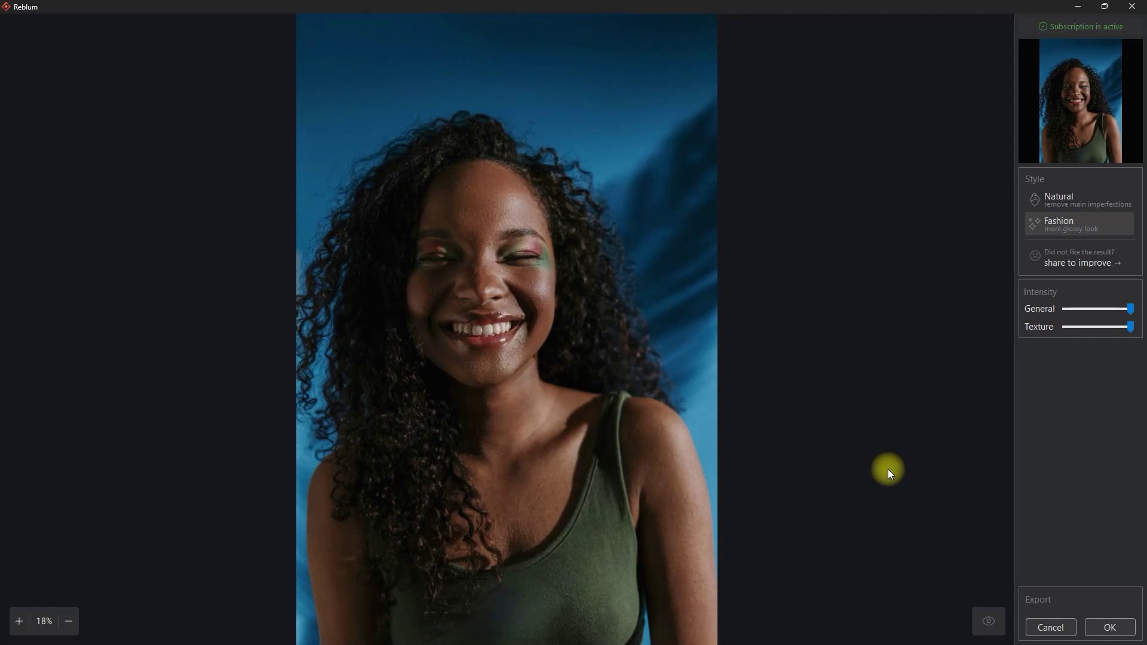
pyautogui.click(991, 622)
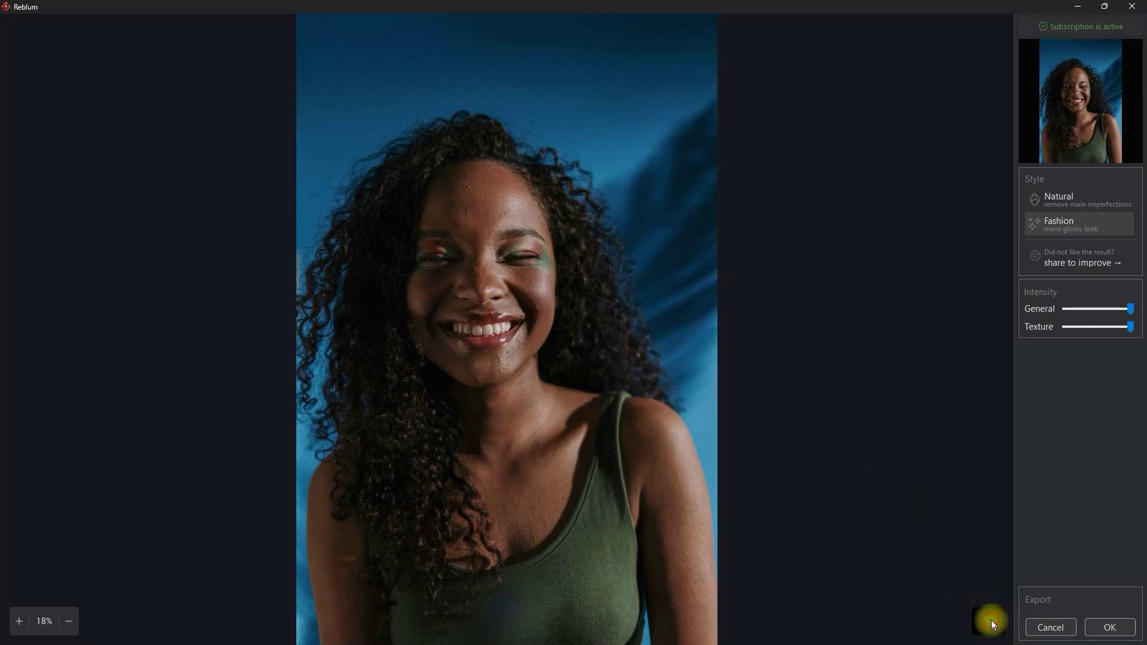
pyautogui.click(19, 621)
pyautogui.click(20, 623)
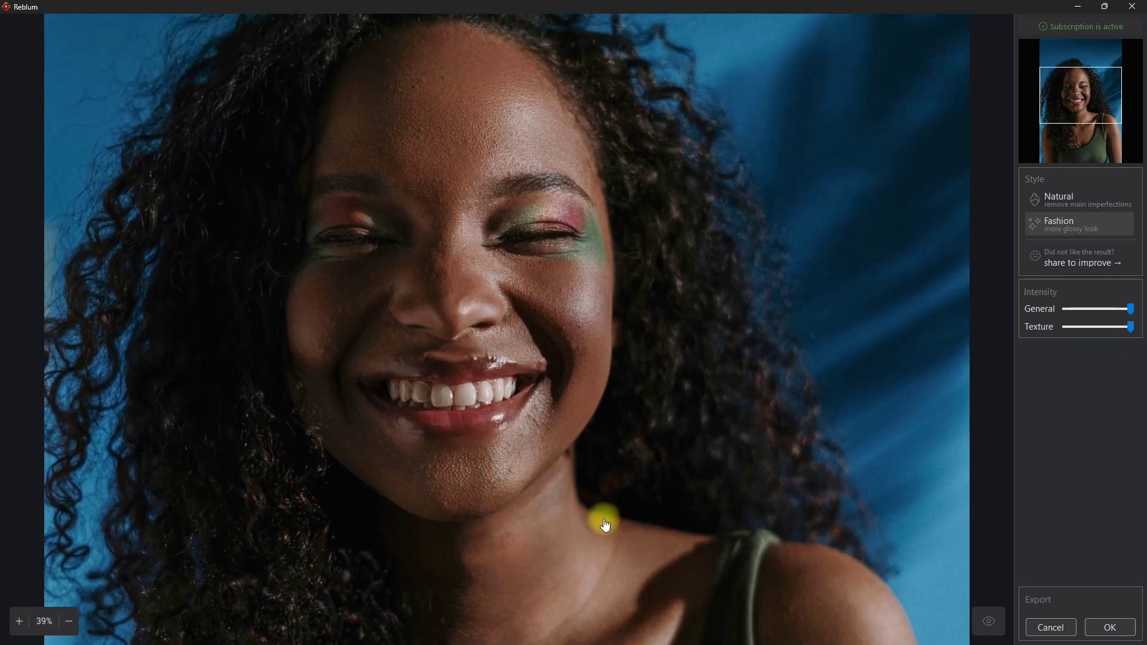
pyautogui.click(991, 626)
pyautogui.click(991, 626)
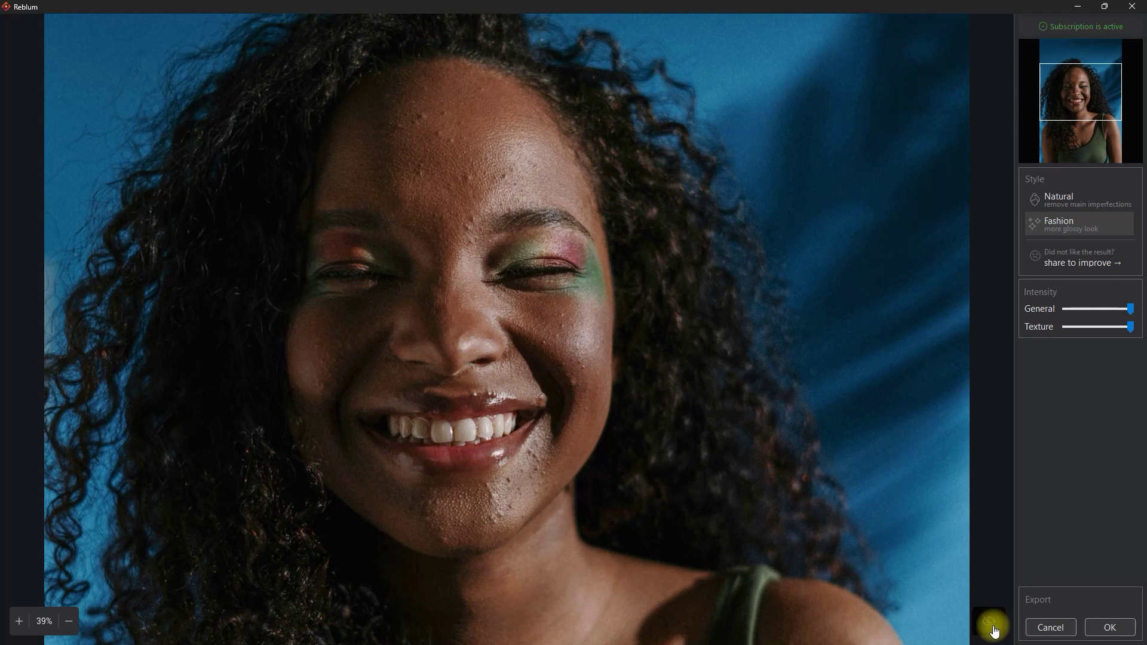
pyautogui.click(994, 628)
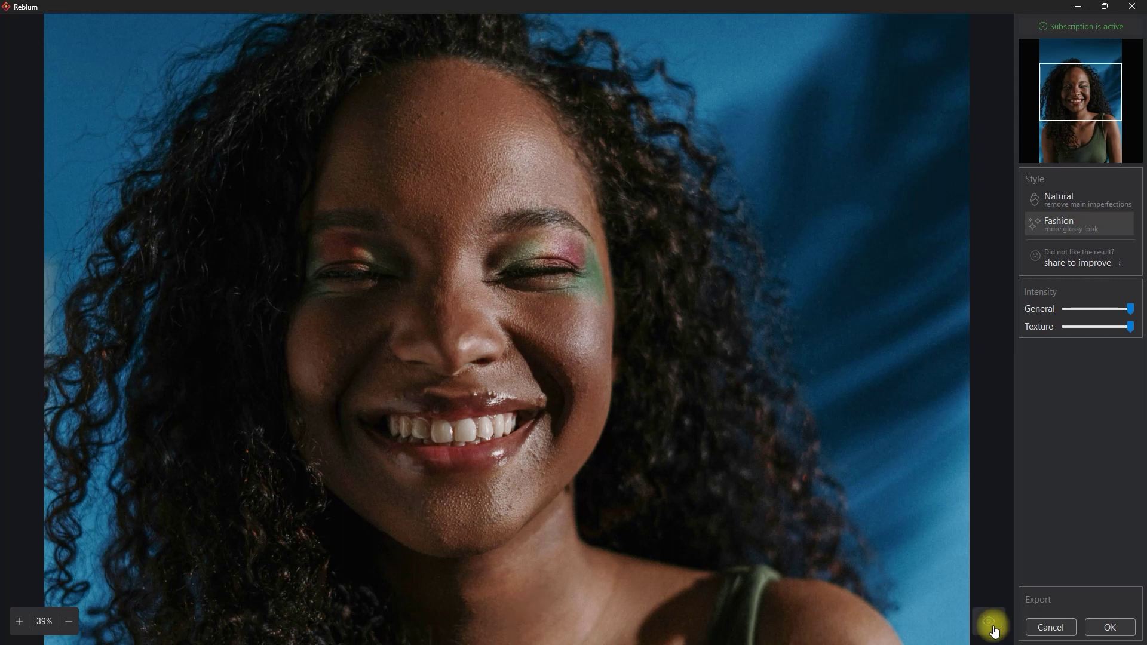
pyautogui.scroll(-4, 696, 543)
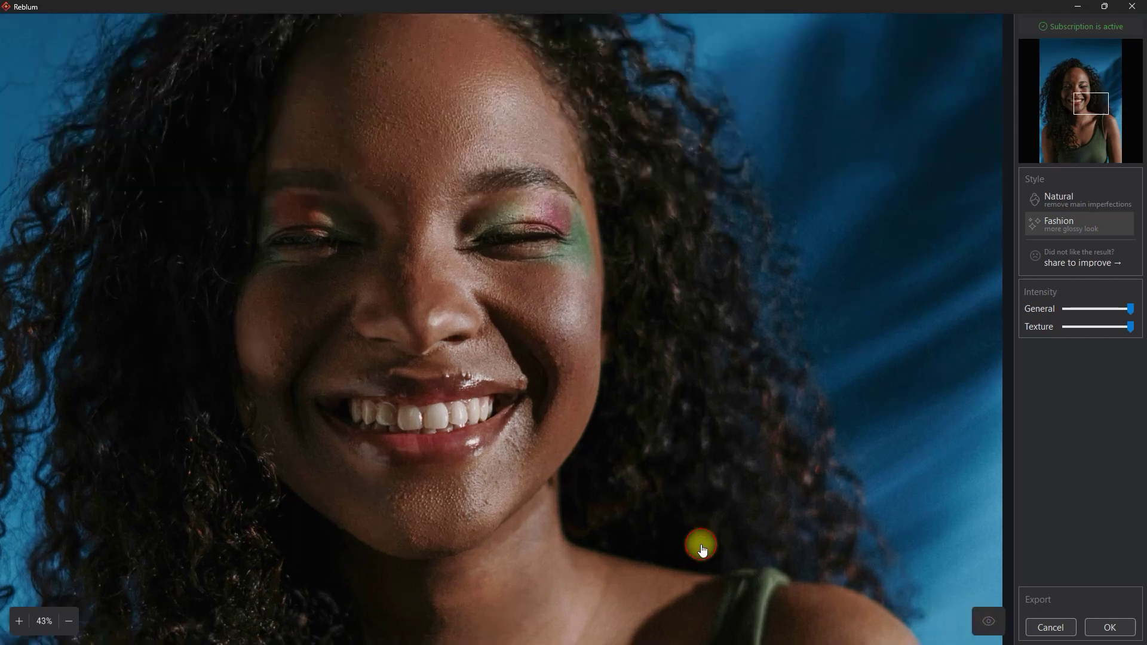
# Step: Apply the Fashion retouch, compare Layer 1 against the Background on the face, then fit to screen
pyautogui.click(1123, 633)
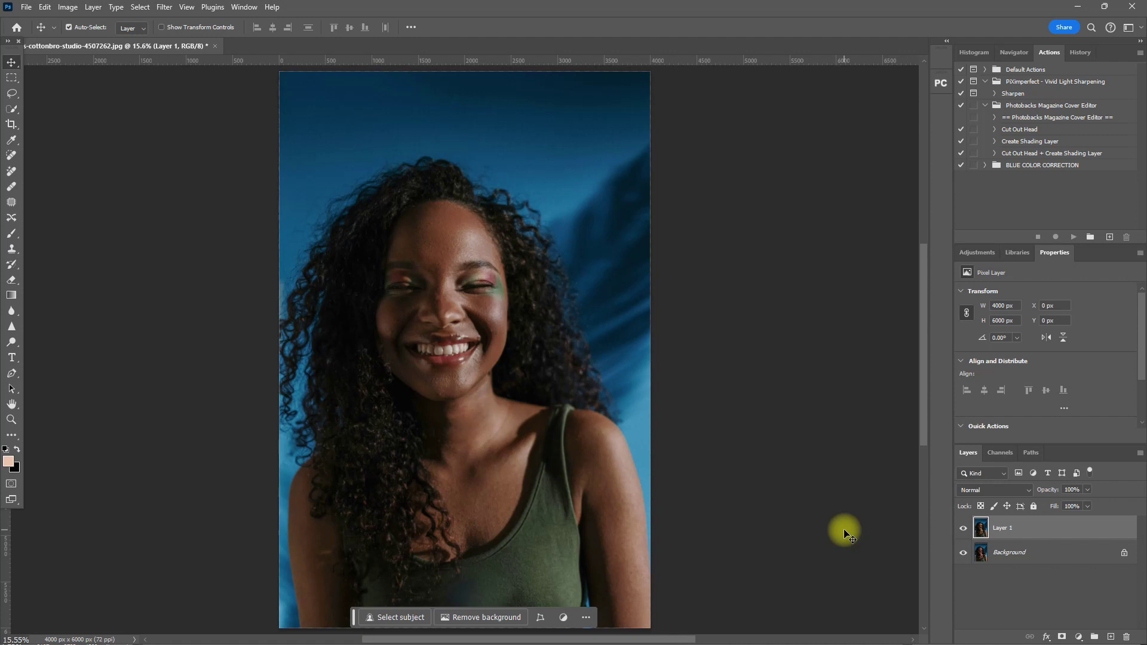
pyautogui.click(962, 528)
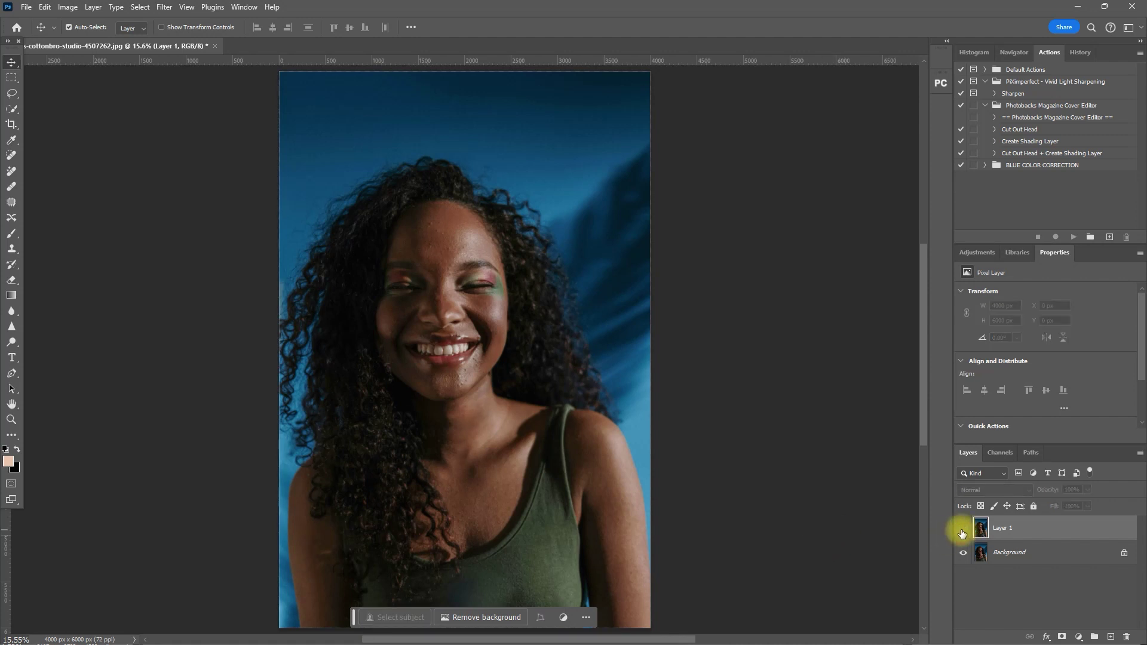
pyautogui.click(962, 528)
pyautogui.scroll(4, 478, 319)
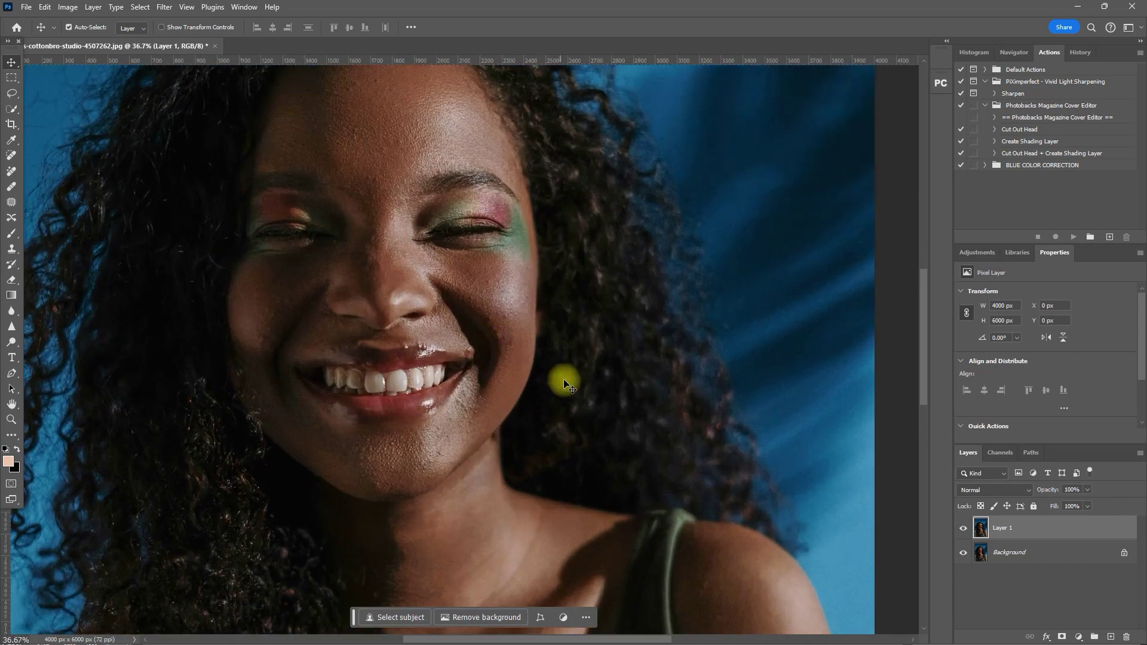
pyautogui.scroll(3, 597, 400)
pyautogui.hscroll(-3, 597, 401)
pyautogui.click(961, 529)
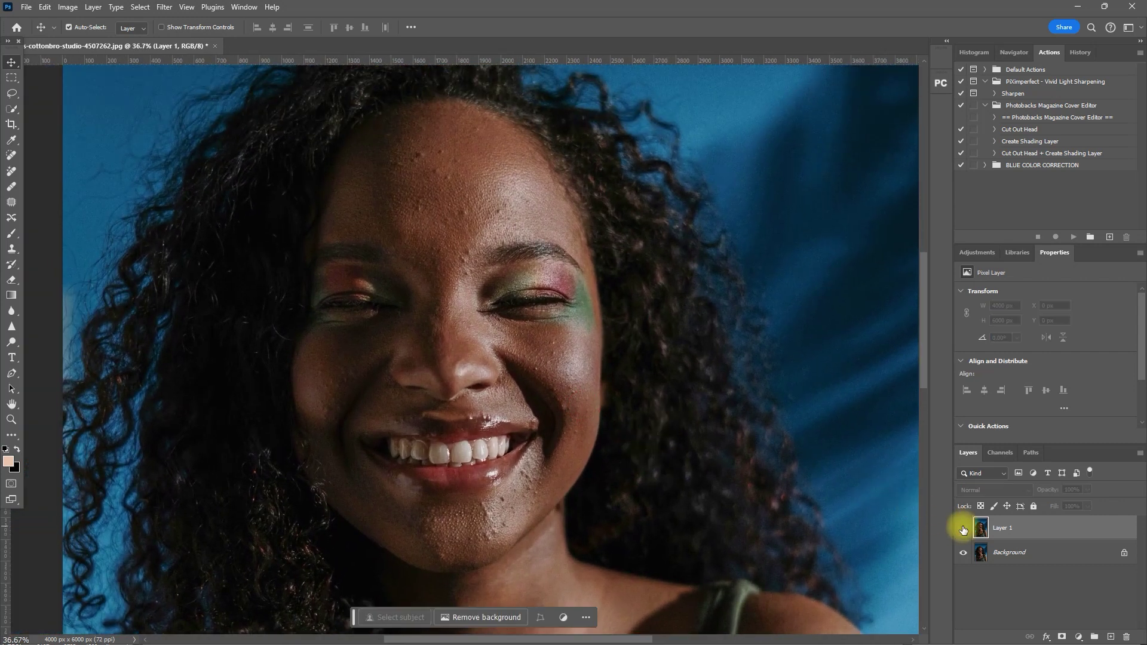
pyautogui.click(962, 529)
pyautogui.hotkey('ctrl', '0')
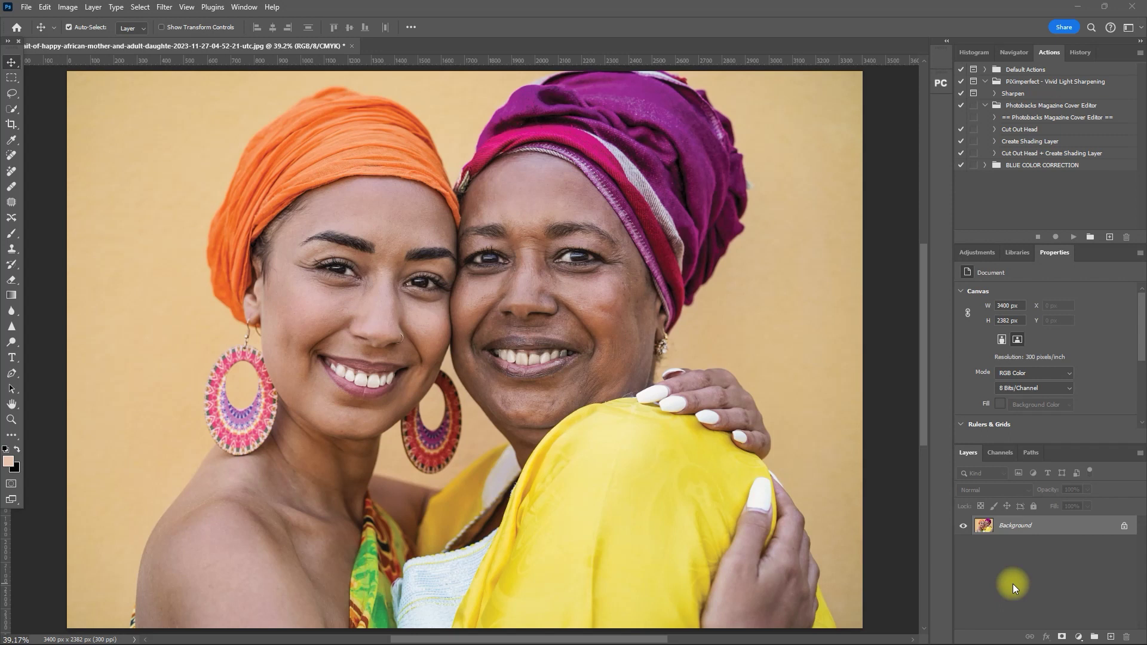
# Step: Duplicate the mother-and-daughter photo's background to Layer 1 and run Reblum Retouch on it
pyautogui.hotkey('ctrl', 'j')
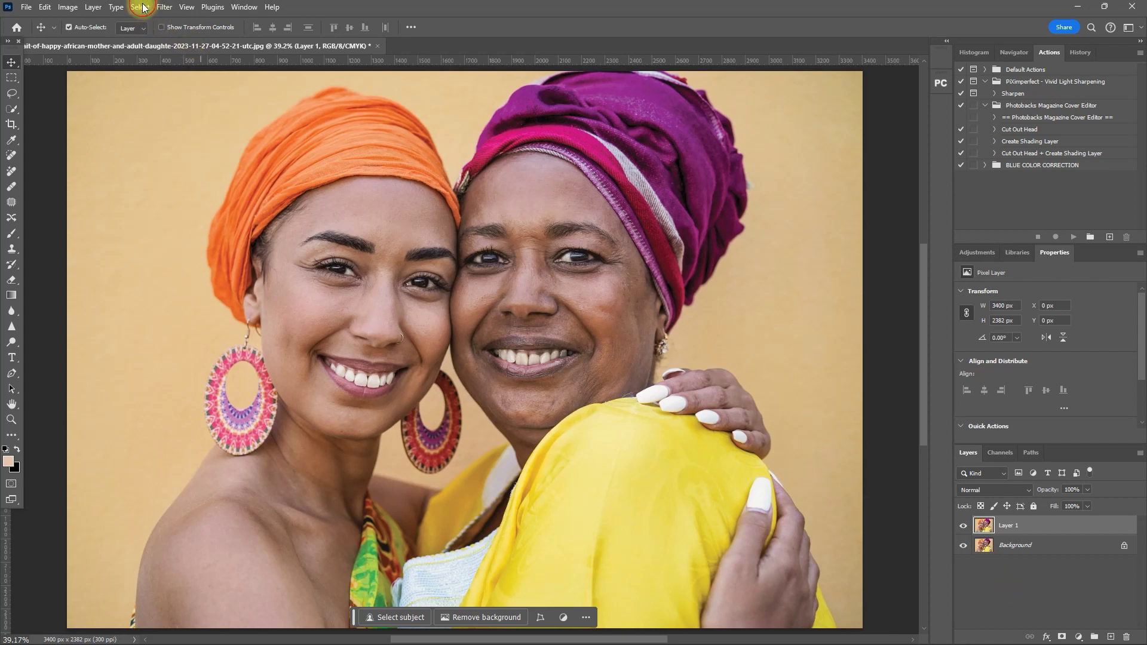
pyautogui.click(169, 8)
pyautogui.moveTo(231, 326)
pyautogui.click(374, 328)
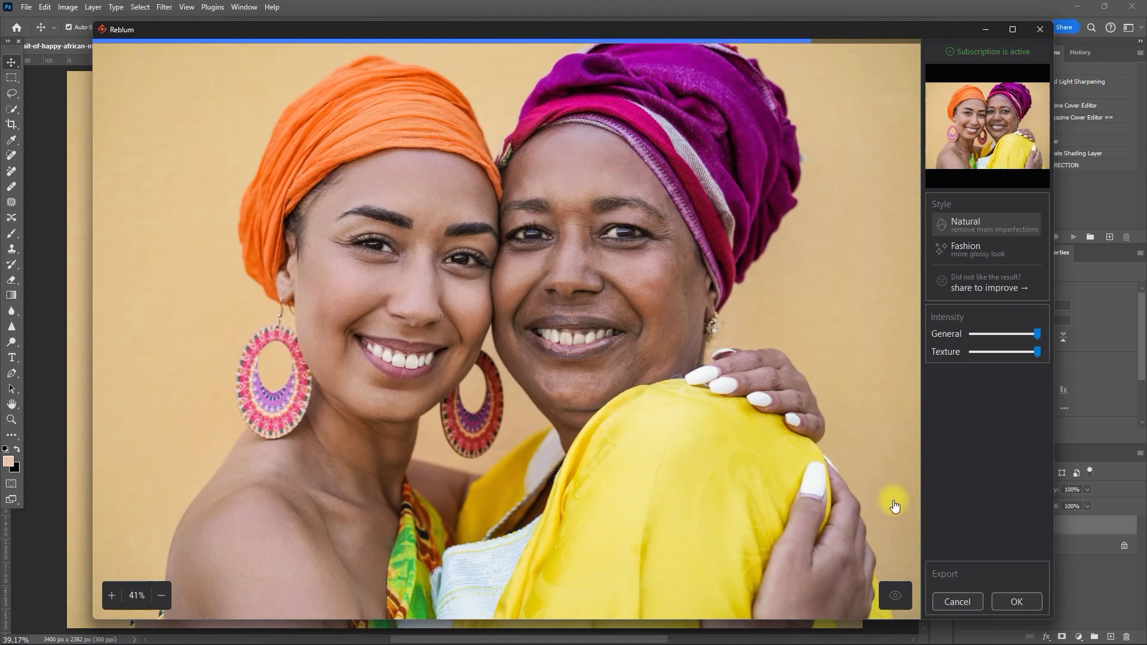
# Step: Compare the Natural retouch against the original, then switch Reblum's style to Fashion
pyautogui.click(893, 595)
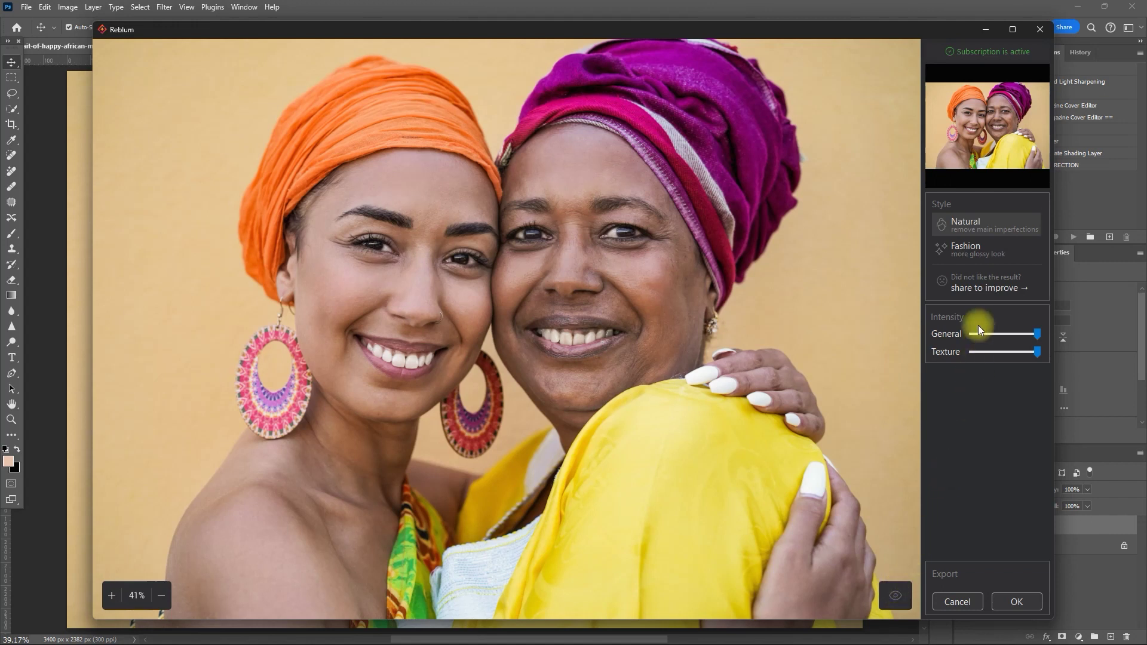
pyautogui.click(1011, 251)
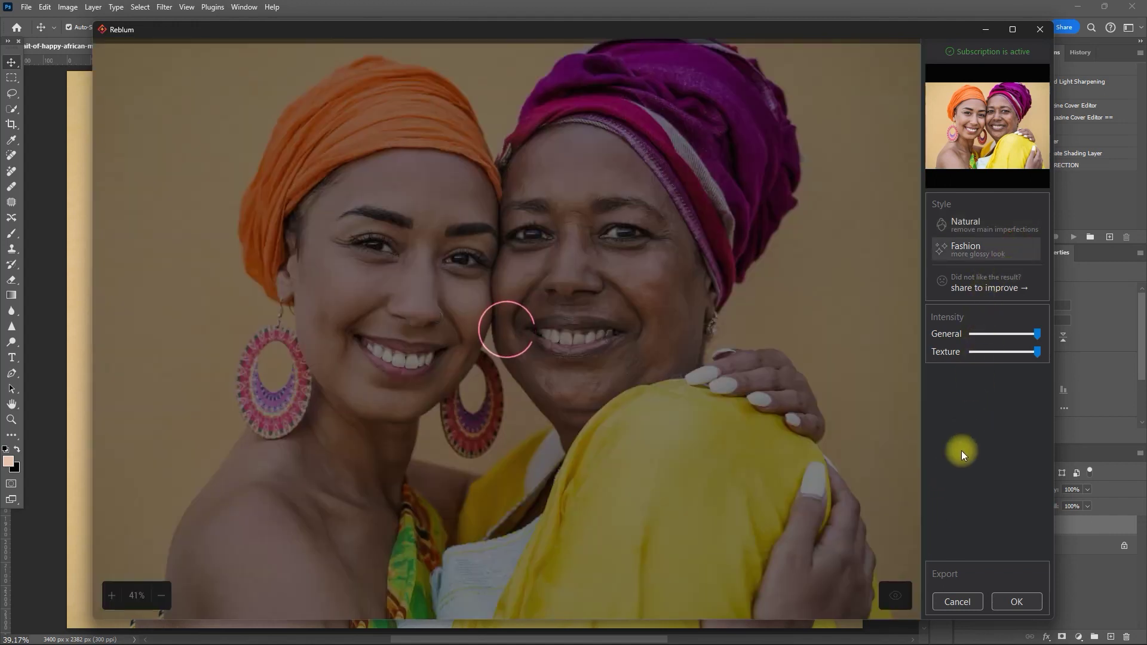